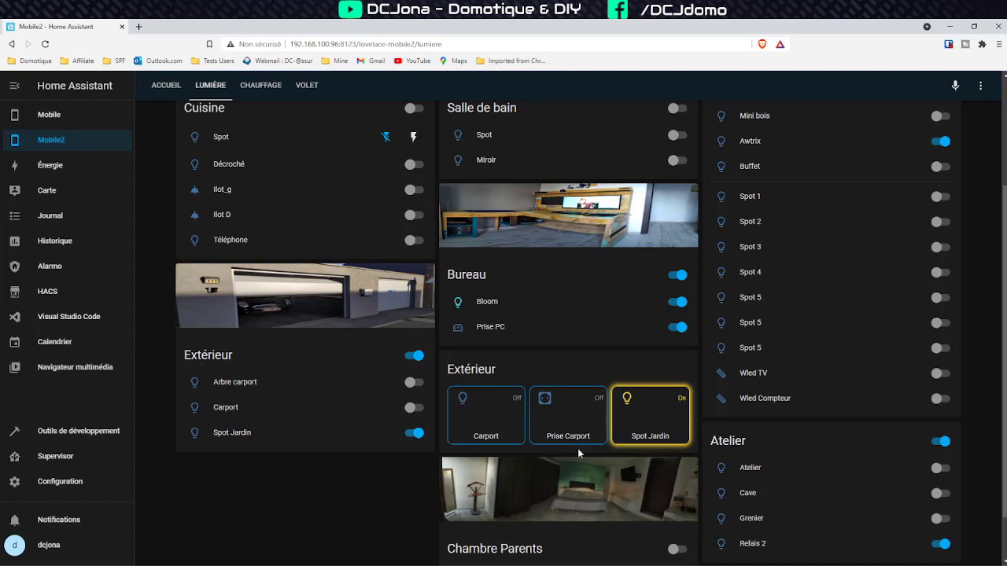
Switch the Spot Jardin light off, on and off again using the two Extérieur cards
click(412, 436)
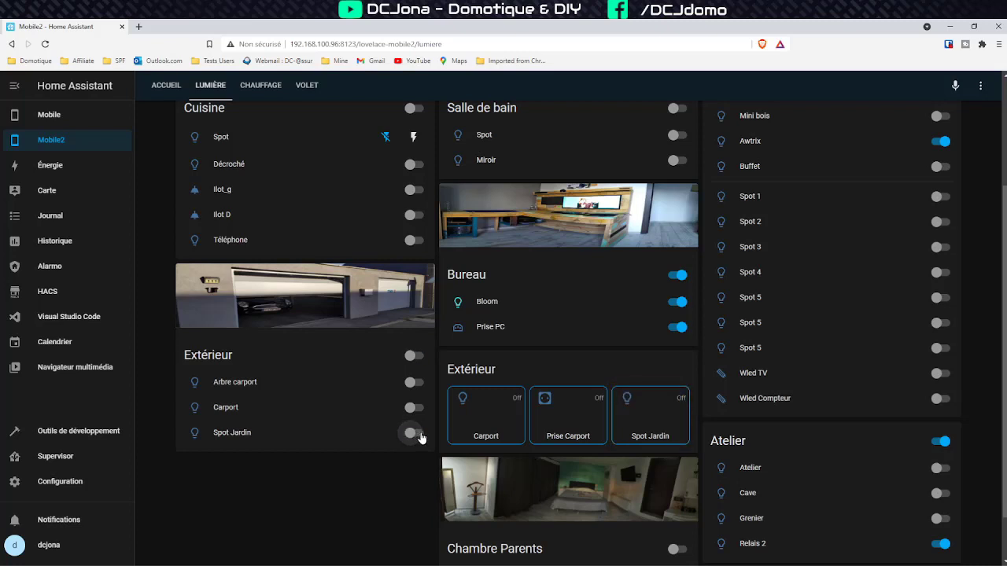
click(677, 437)
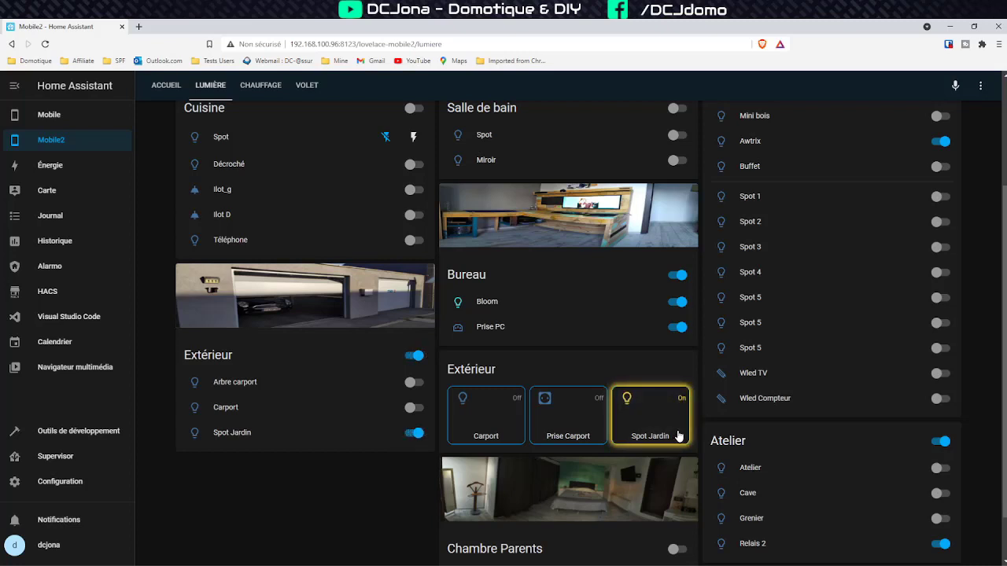
click(679, 434)
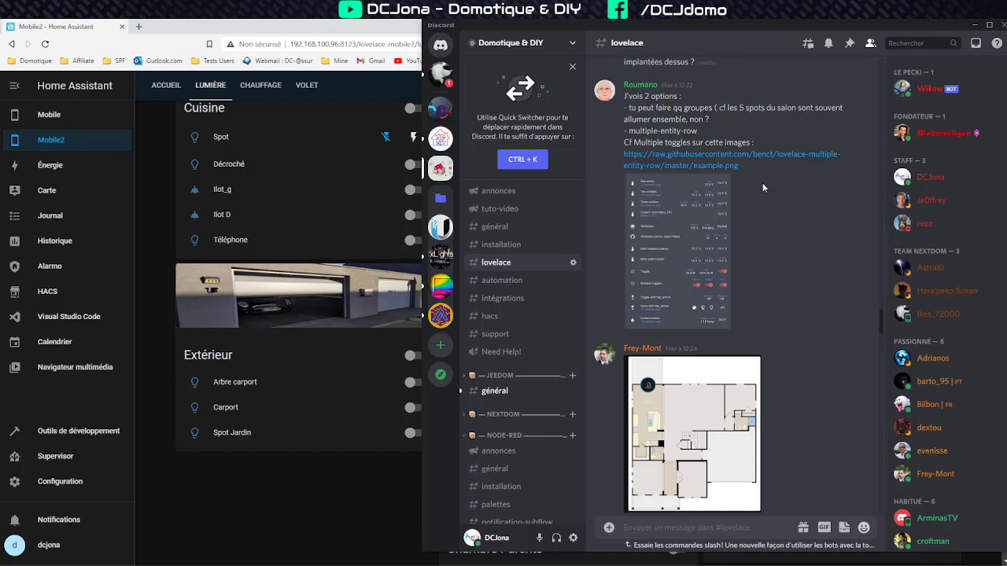
Look through the Discord lovelace channel and open the multiple-entity-row example.png link
scroll(795, 283, down, 5)
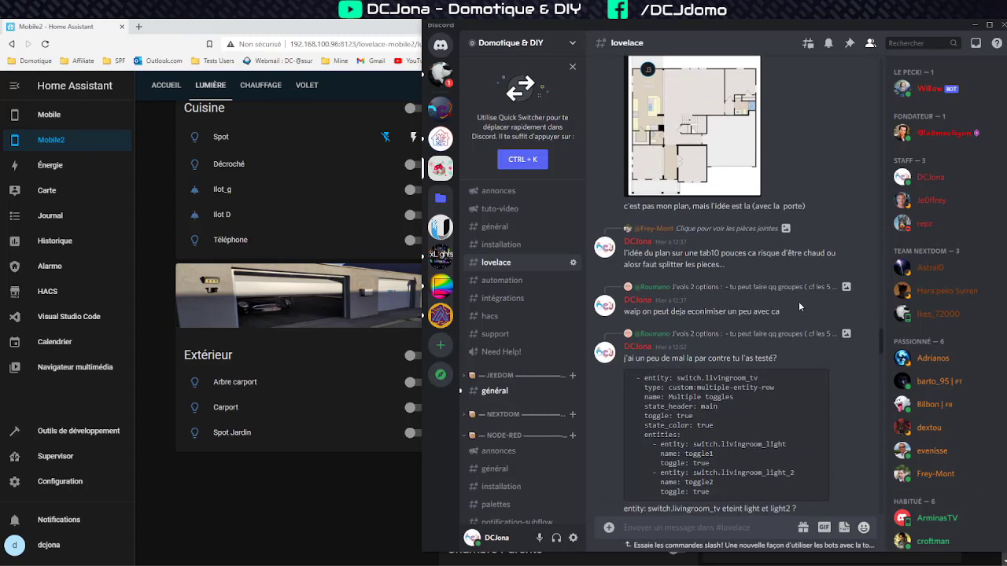
scroll(799, 302, down, 10)
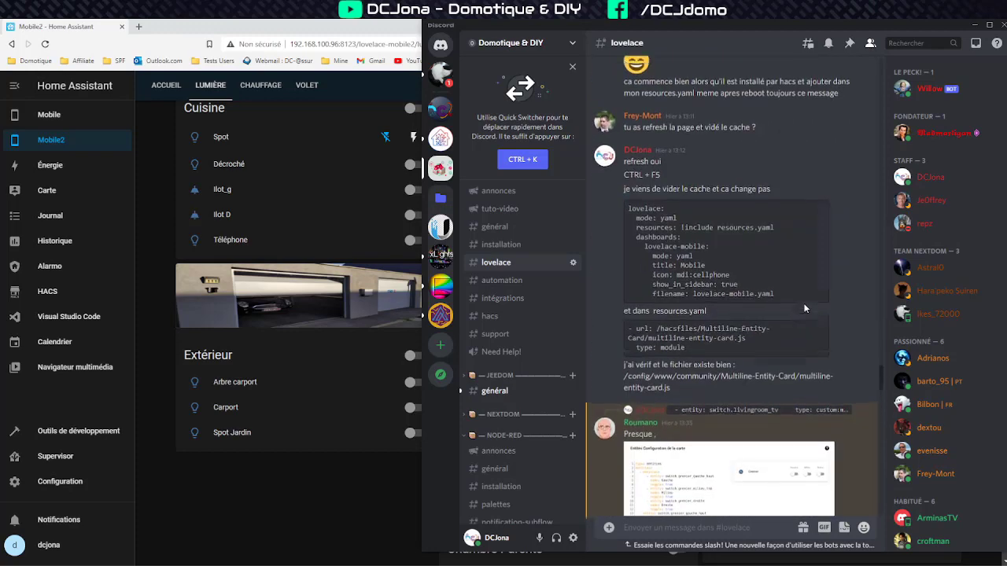
scroll(803, 303, up, 10)
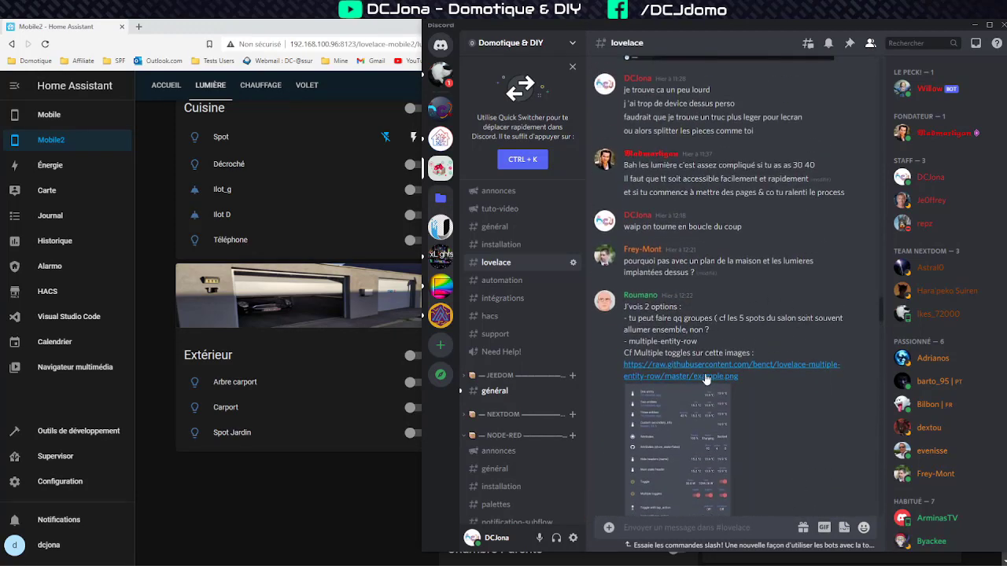
click(706, 378)
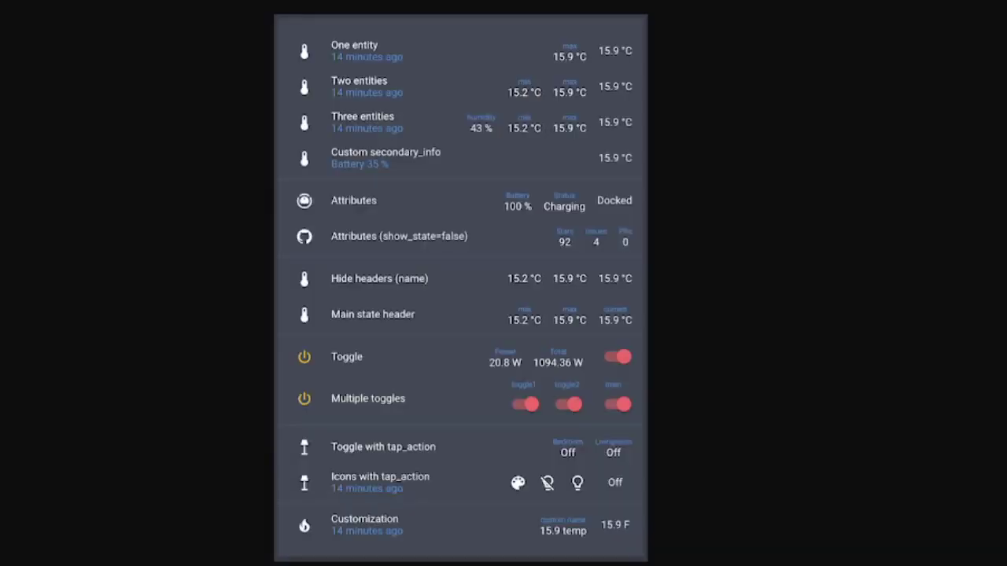
Switch to Discord to review the multiple-entity-row discussion around the example link, and return to the example image in the browser
key(alt+Tab)
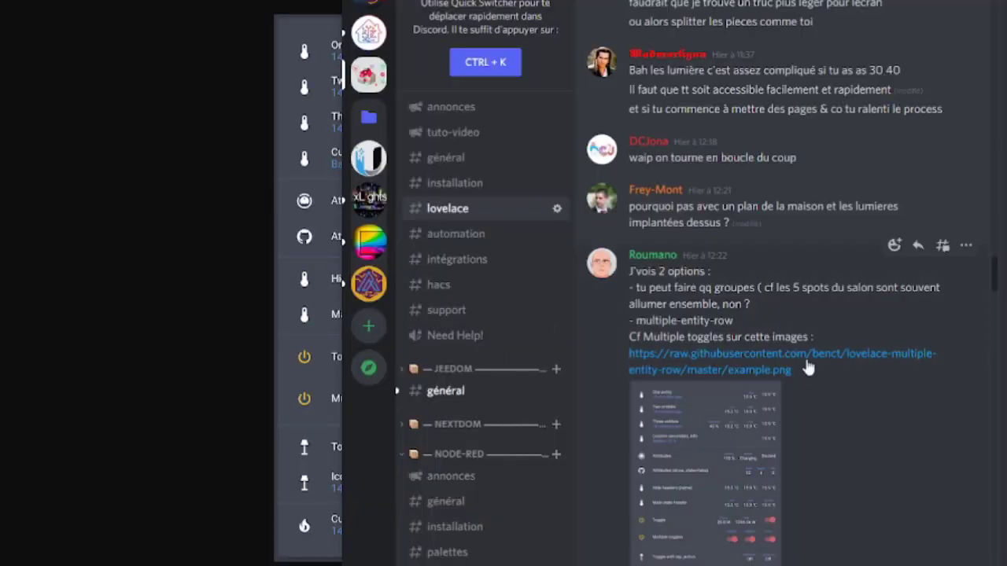
scroll(761, 343, down, 3)
scroll(761, 343, down, 6)
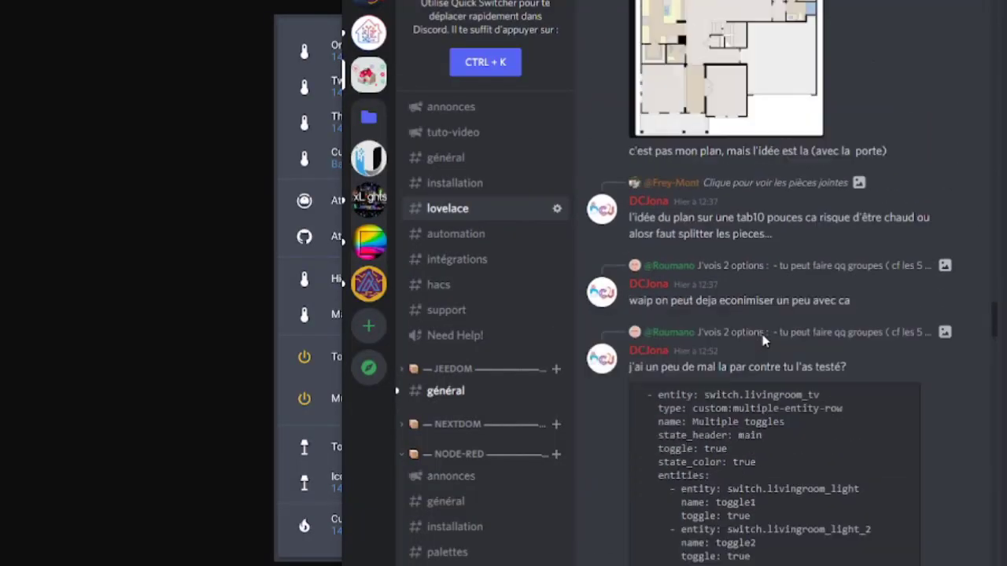
scroll(765, 314, up, 8)
scroll(791, 285, down, 1)
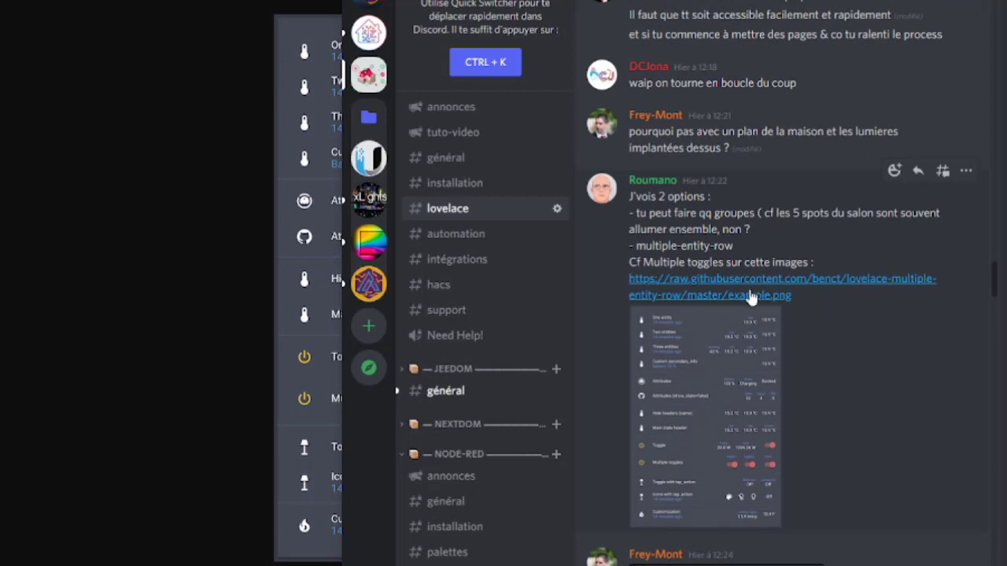
click(93, 95)
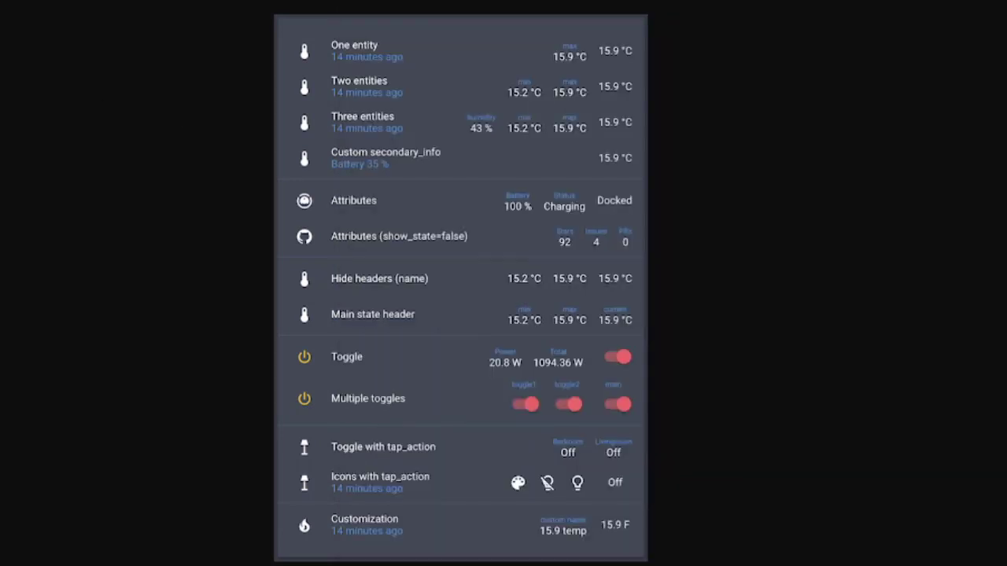
Search the web for "multiple entity row" and open the benct/lovelace-multiple-entity-row GitHub repository
click(271, 44)
text(multiple entity row)
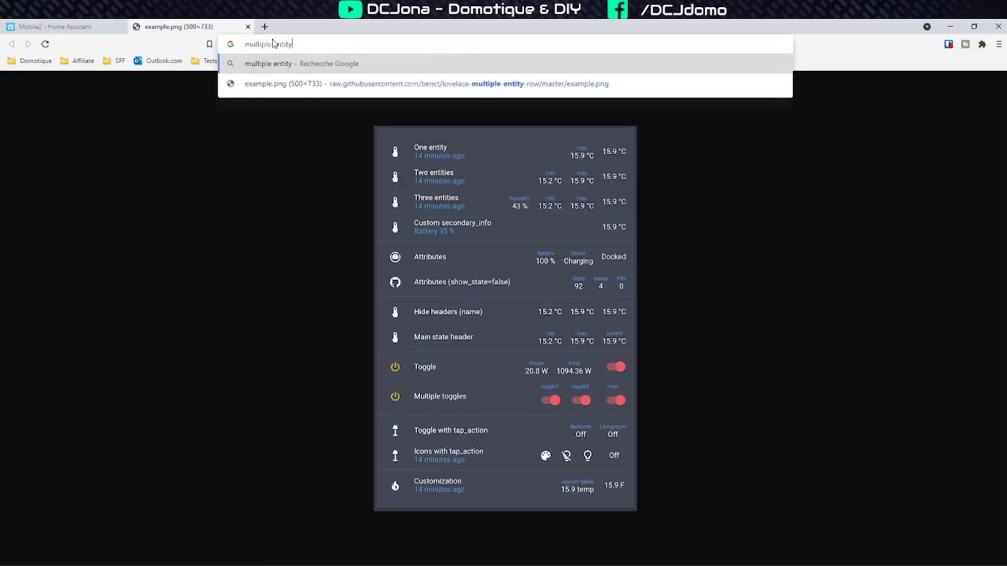
key(Return)
click(185, 214)
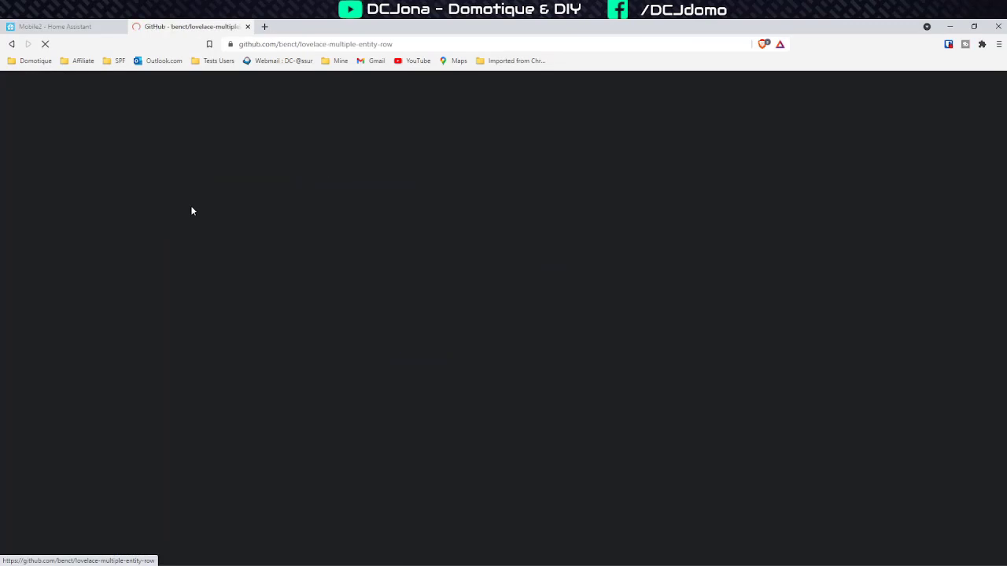
Read the README's introduction and installation section, including the manual lovelace resources snippet
scroll(440, 340, down, 8)
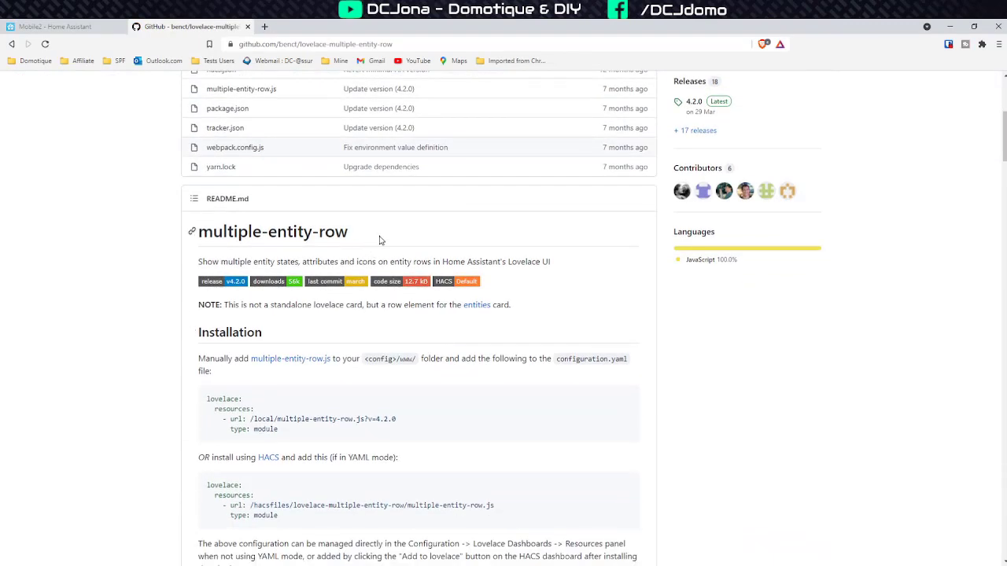
drag(380, 238, 212, 234)
click(439, 236)
scroll(464, 319, down, 2)
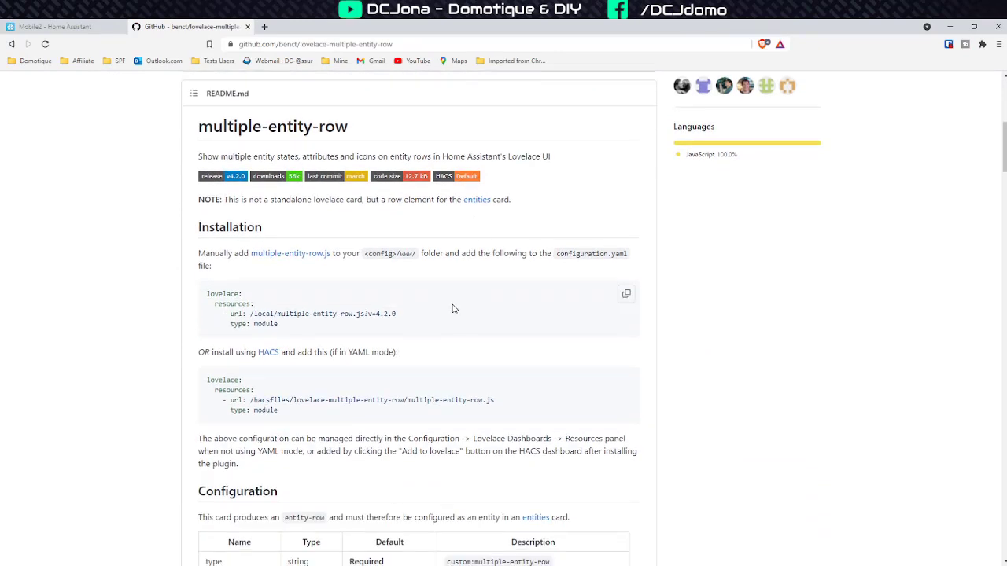
scroll(462, 315, down, 1)
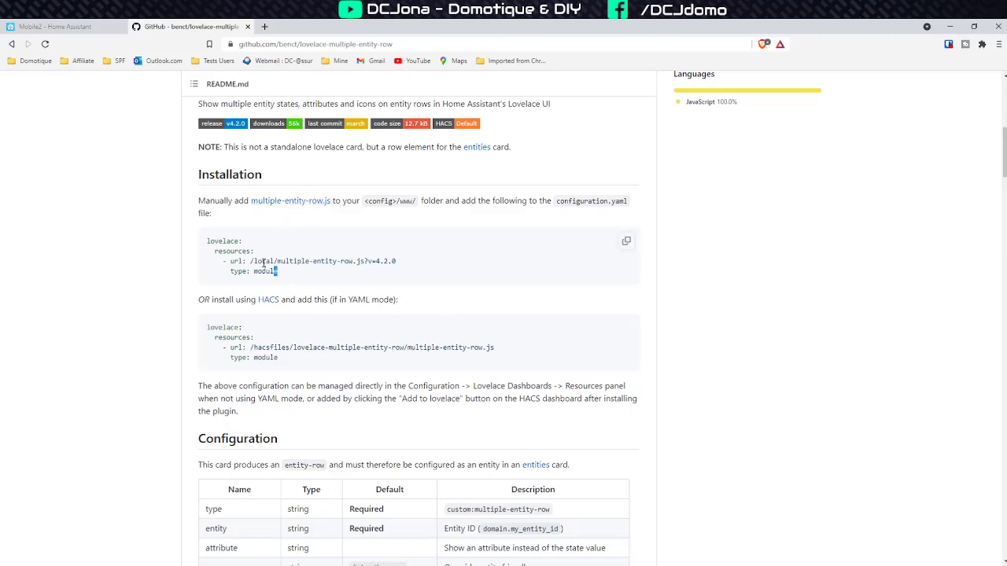
drag(264, 263, 207, 239)
click(346, 275)
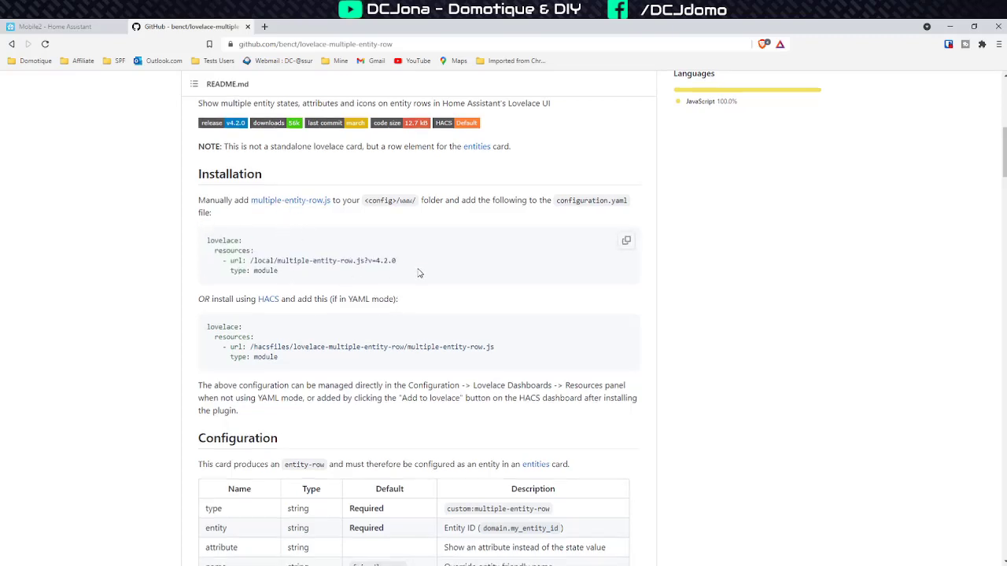
scroll(418, 270, down, 1)
Return to Home Assistant, open the HACS Frontend section and search the page for "multiple"
click(108, 30)
click(63, 297)
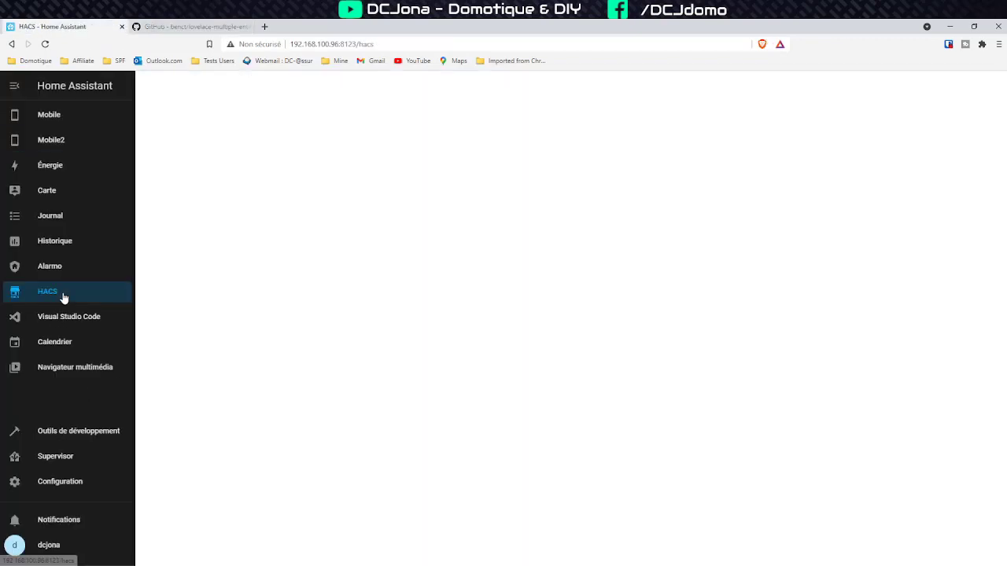
click(645, 204)
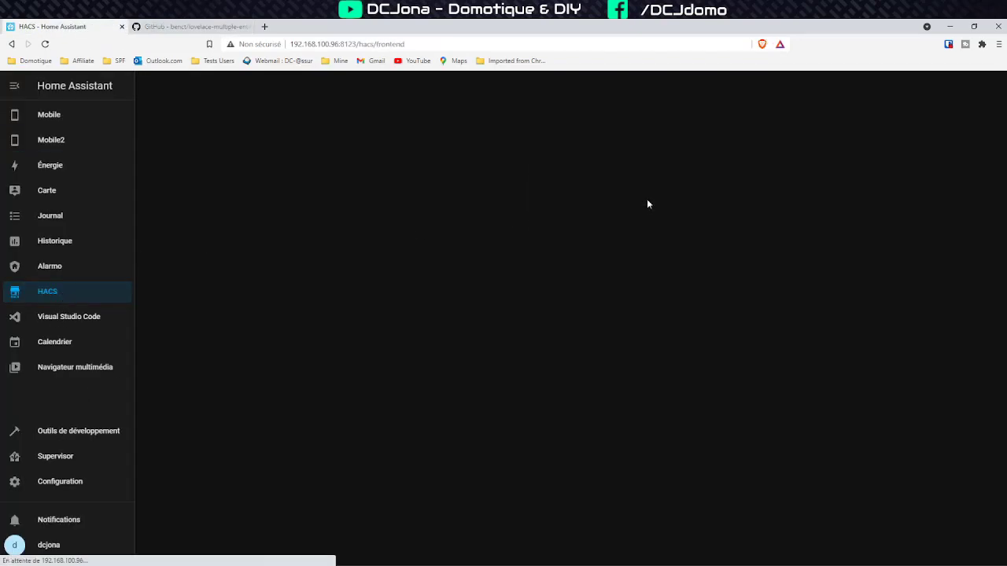
key(ctrl+f)
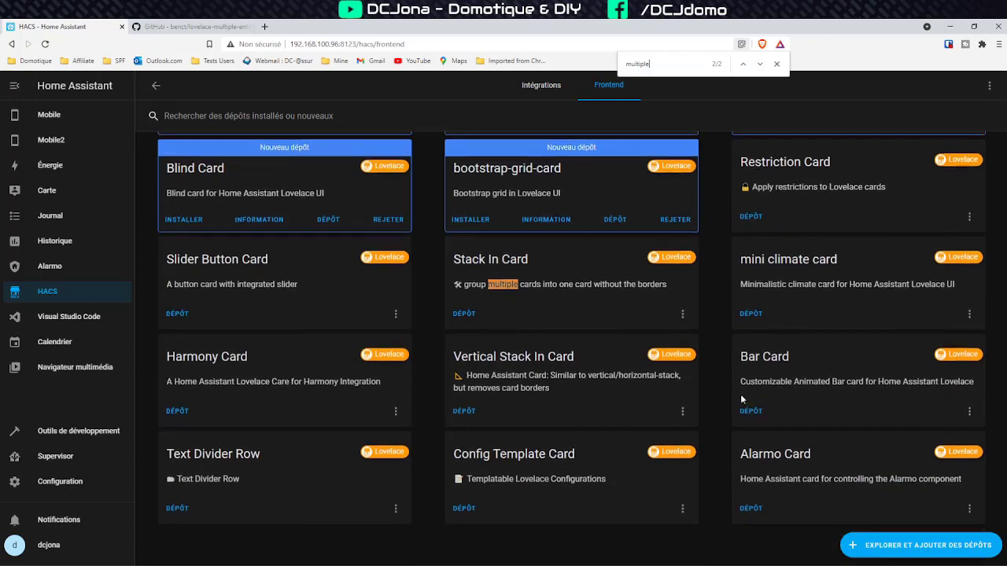
Search the repositories available to add for "multi" and open the Multiple Entity Row details
click(919, 545)
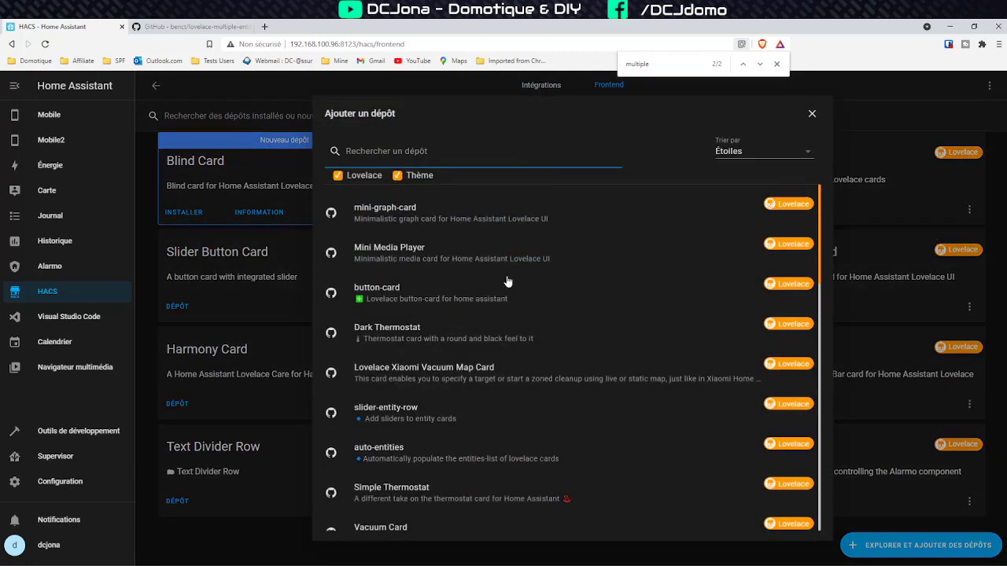
text(multi)
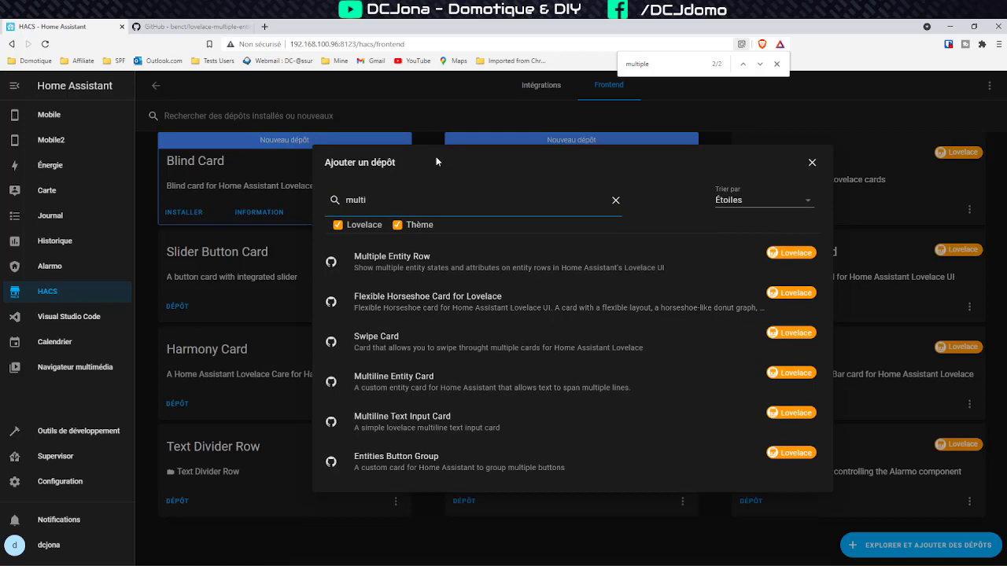
click(415, 268)
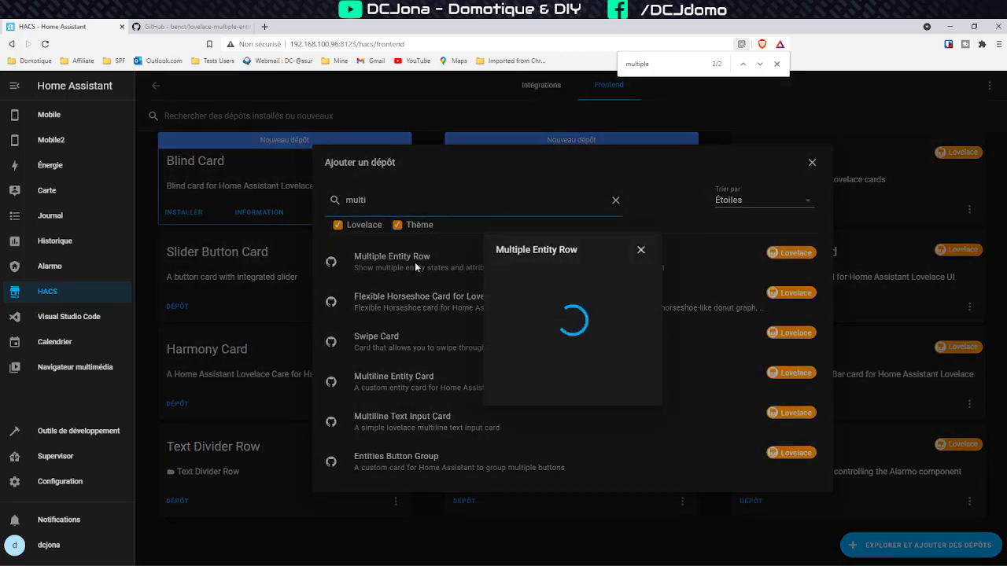
Review the Multiple Entity Row installation snippets and configuration options, and close its details and the page search
scroll(582, 361, down, 1)
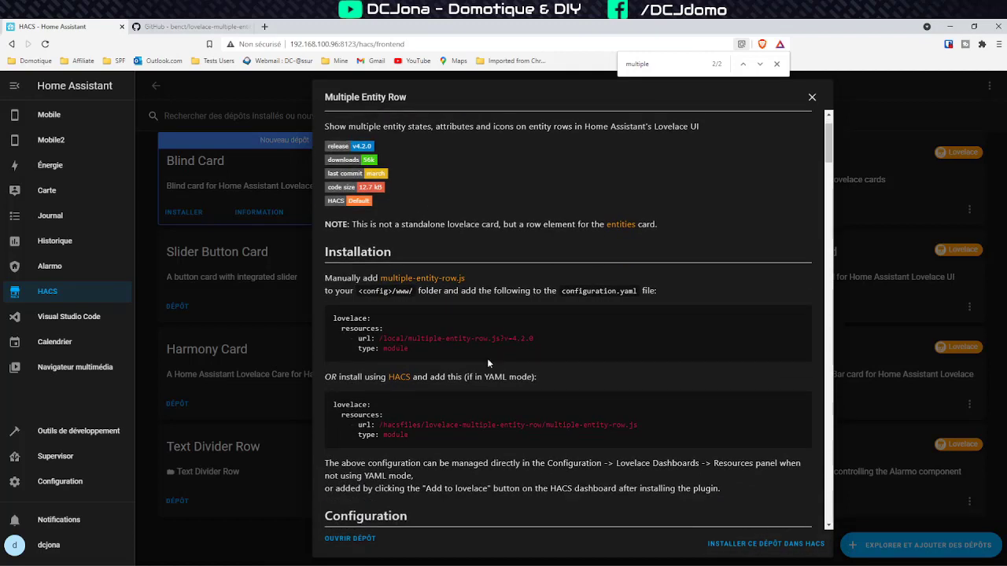
drag(419, 439, 334, 414)
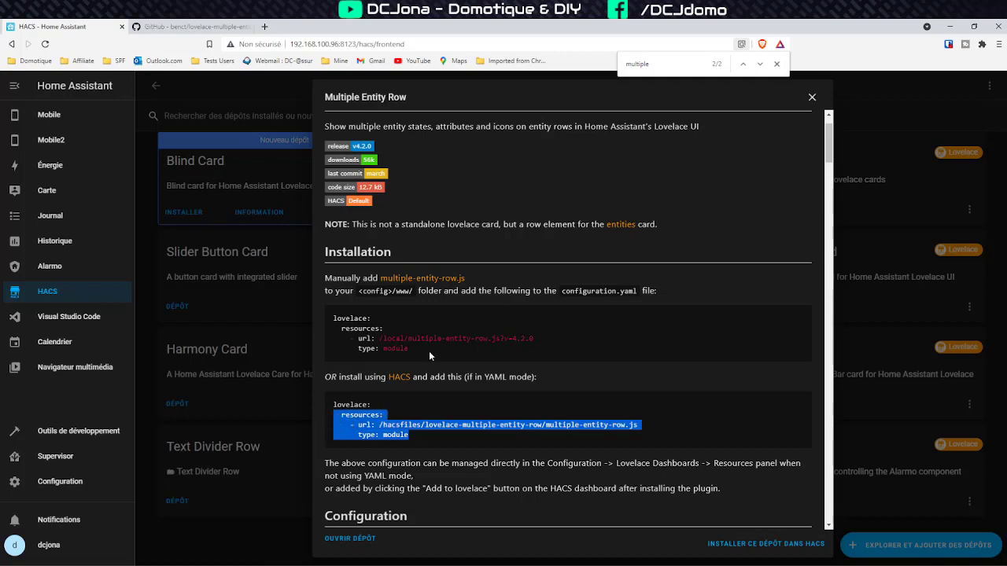
drag(429, 351, 334, 330)
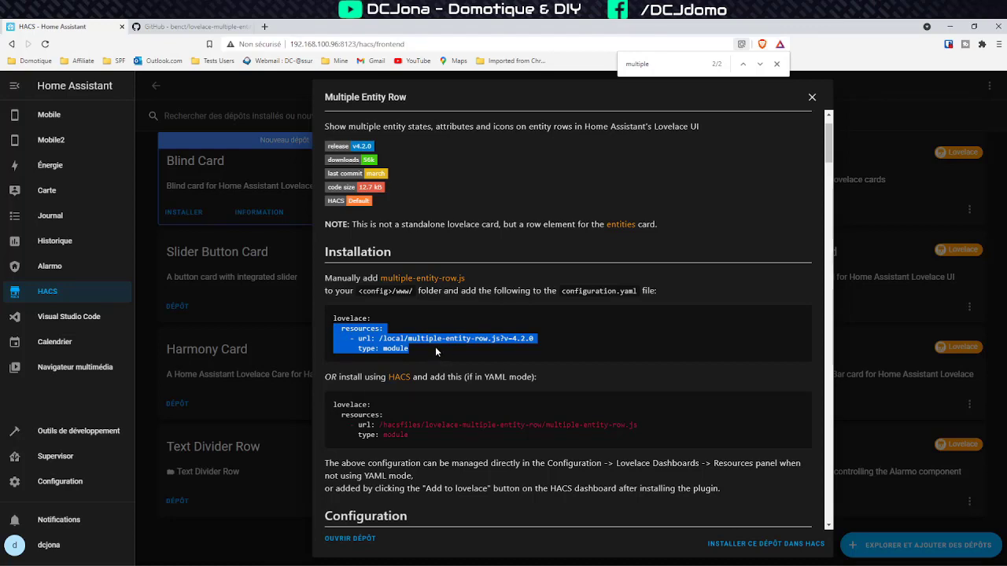
scroll(647, 281, down, 4)
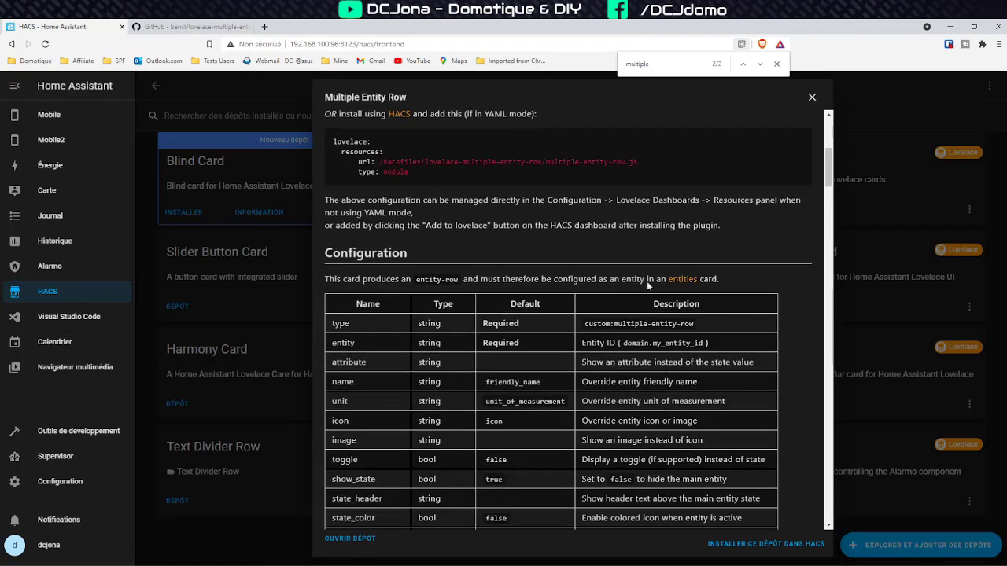
scroll(429, 307, down, 20)
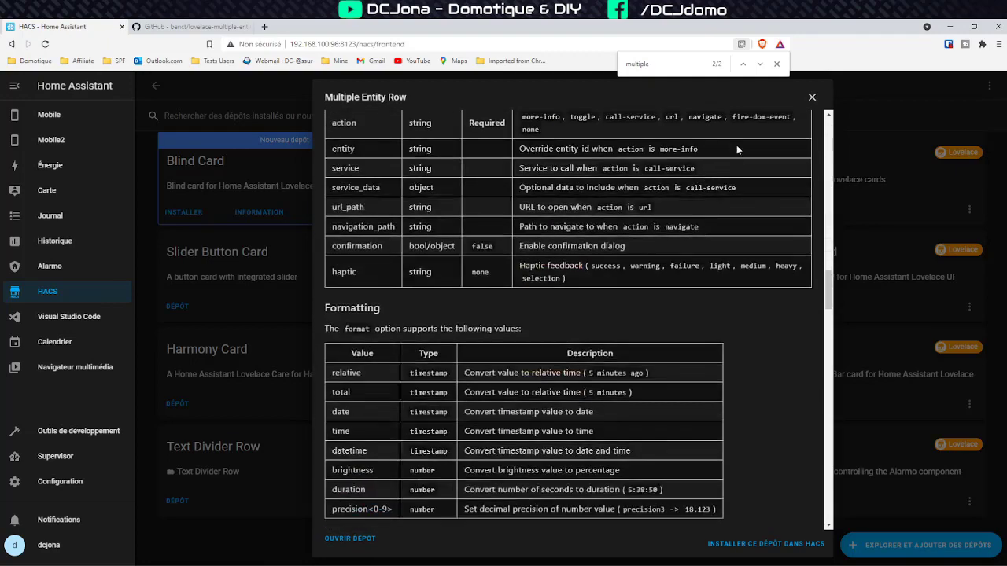
click(813, 99)
click(777, 64)
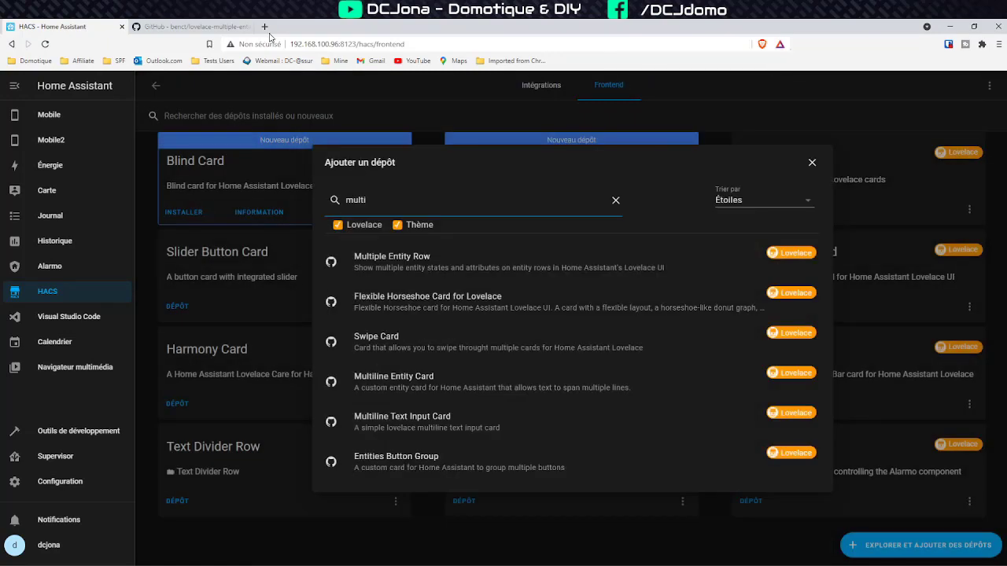
Check the <config>/www/ folder in the GitHub installation notes, and open the server's root directory in MobaXterm
click(229, 27)
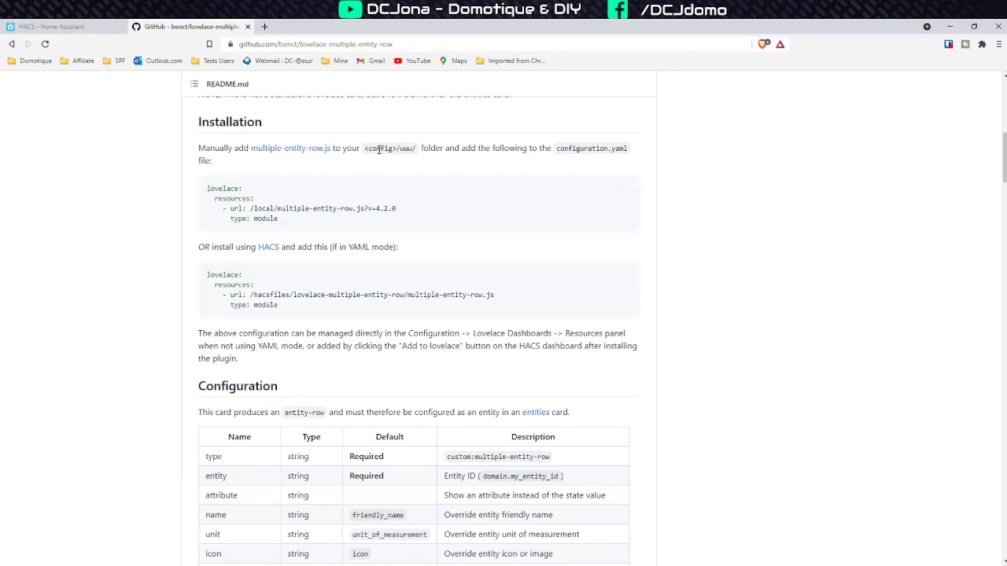
drag(425, 148, 364, 149)
click(243, 565)
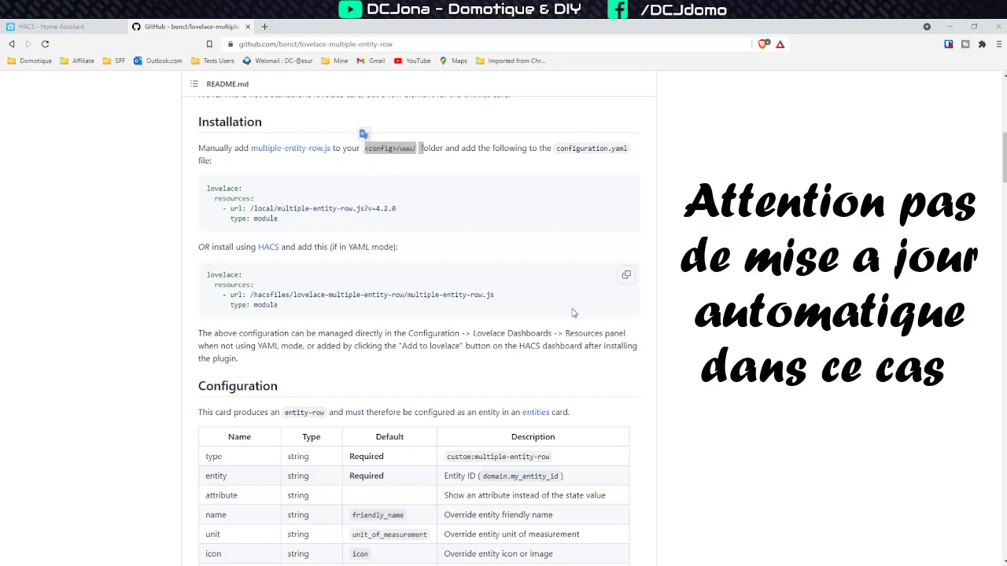
drag(1006, 330, 527, 124)
double_click(317, 229)
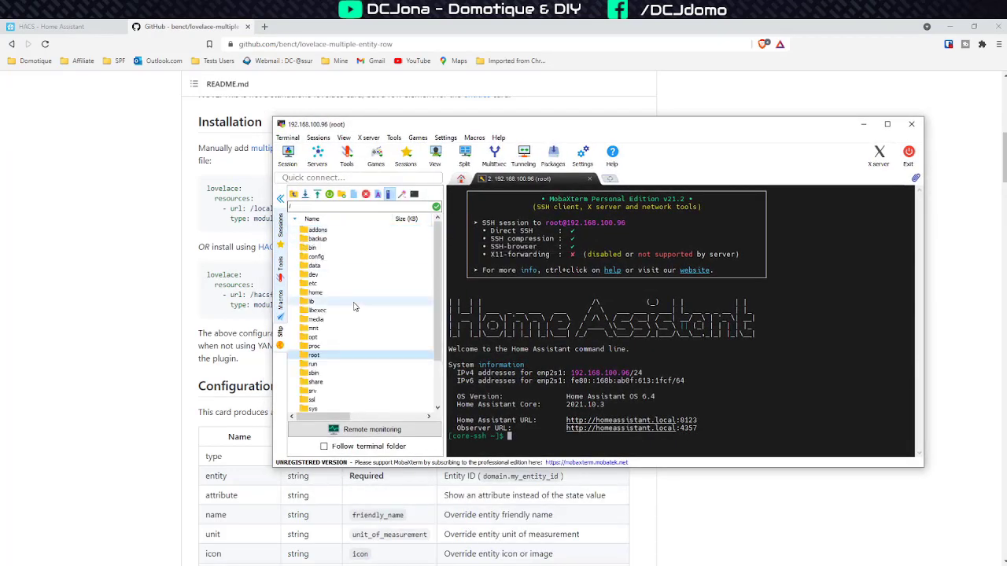
Locate multiple-entity-row.js in the GitHub repository's file list and switch back to MobaXterm
click(126, 284)
scroll(199, 301, up, 7)
click(648, 195)
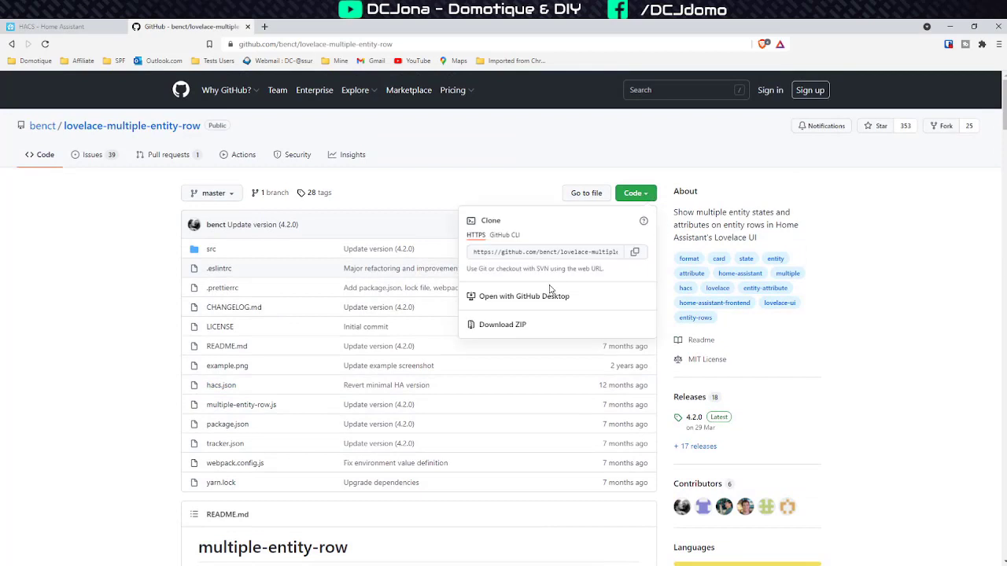
click(295, 400)
drag(308, 409, 208, 406)
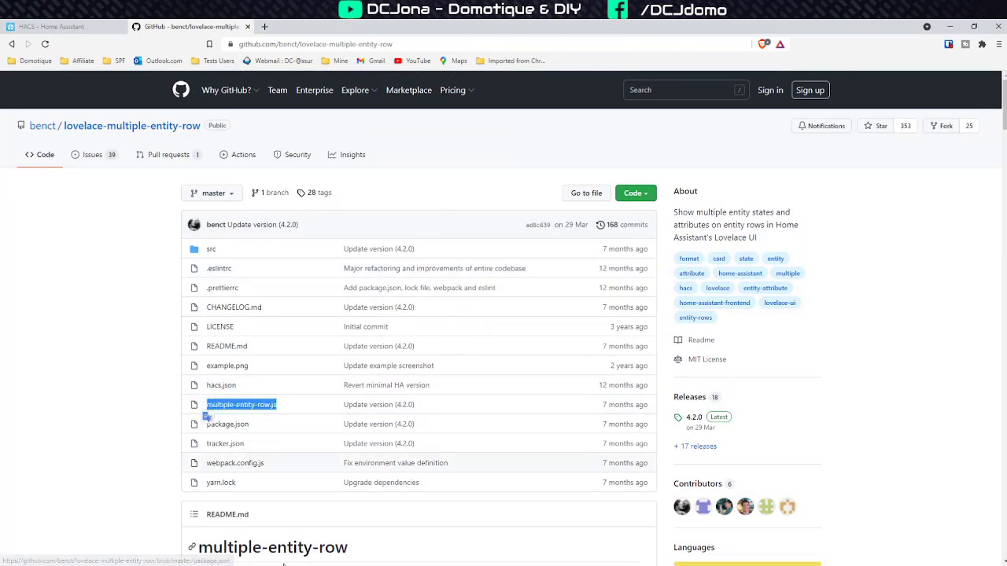
key(alt+Tab)
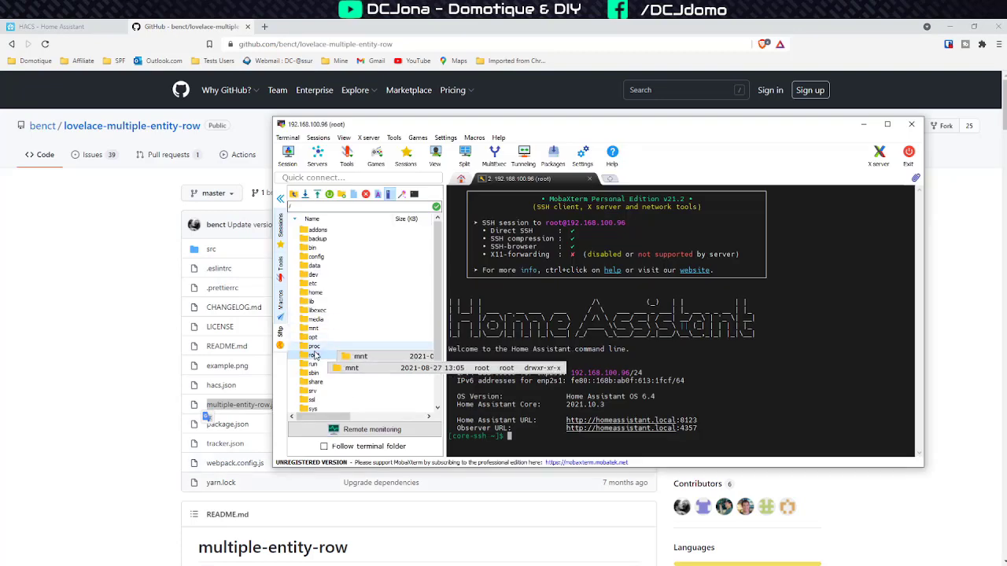
Open the /config/www/ folder on the server and check for multiple-entity-row.js
double_click(319, 257)
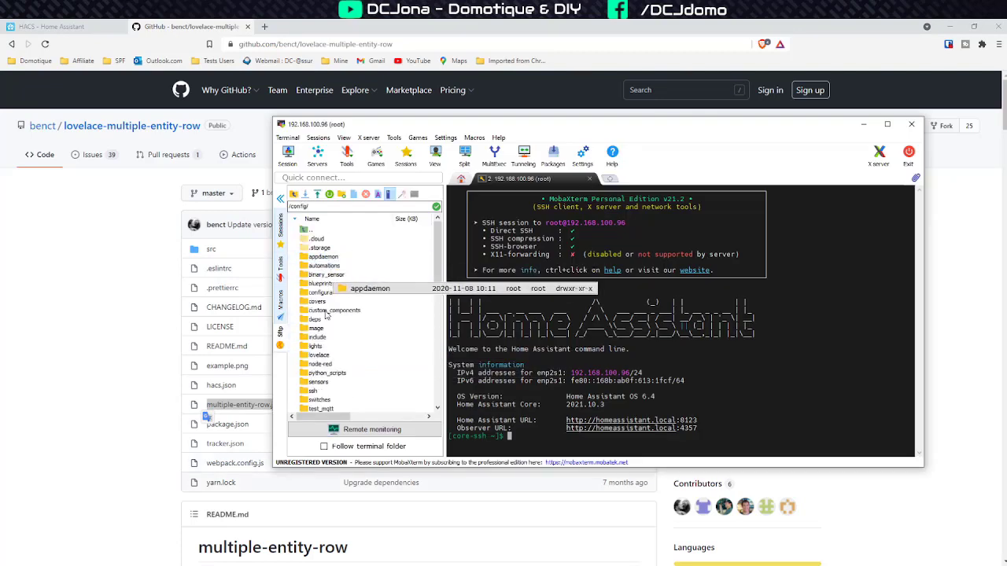
scroll(331, 330, down, 3)
double_click(317, 370)
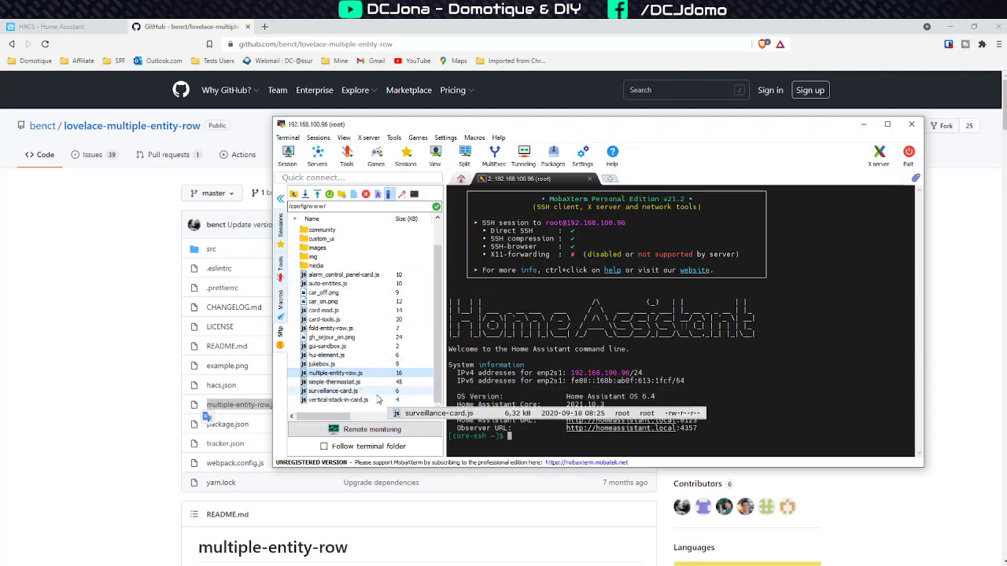
Return to Home Assistant, close the add-repository dialog, and open resources.yaml in Visual Studio Code
click(53, 26)
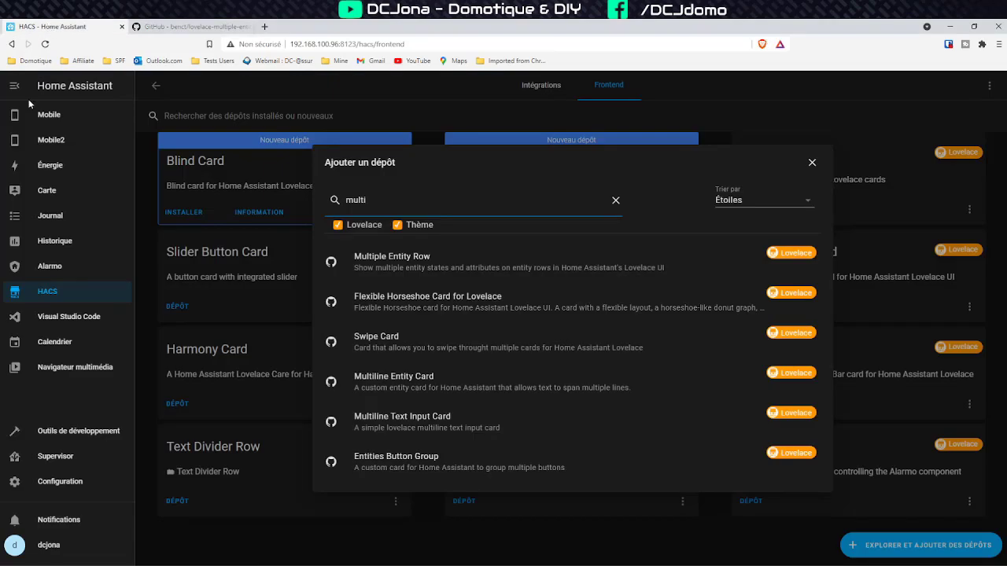
click(812, 163)
click(91, 317)
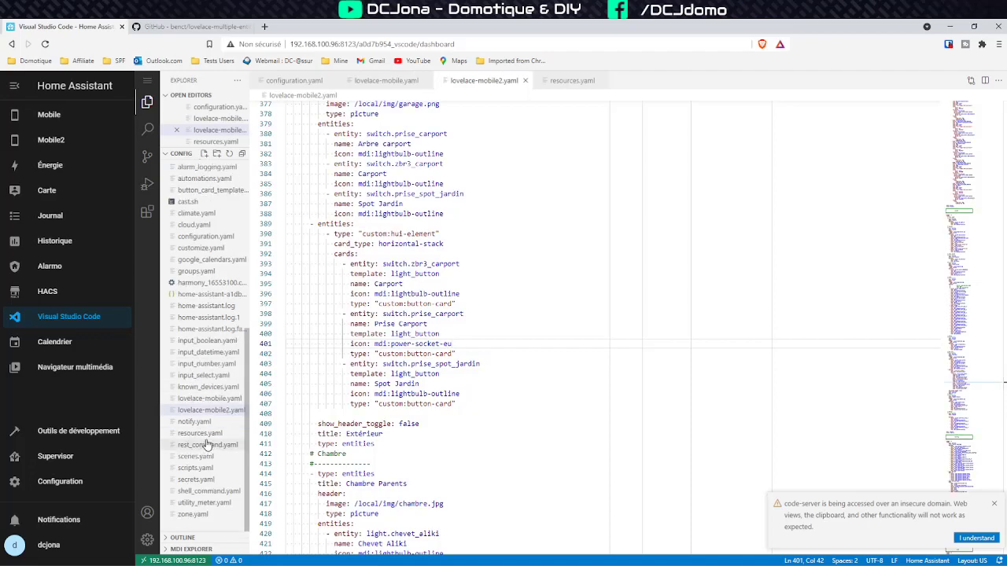
click(206, 434)
Highlight the /local/multiple-entity-row.js?v=4.2.0 module entry in resources.yaml and compare its path with the hacsfiles entries
scroll(471, 362, down, 10)
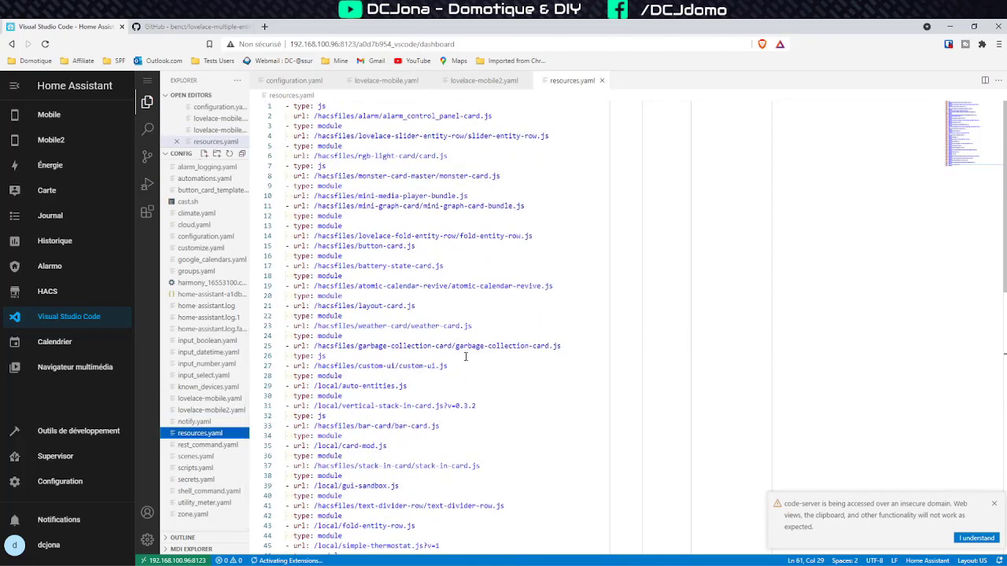
scroll(470, 362, down, 1)
drag(342, 361, 286, 351)
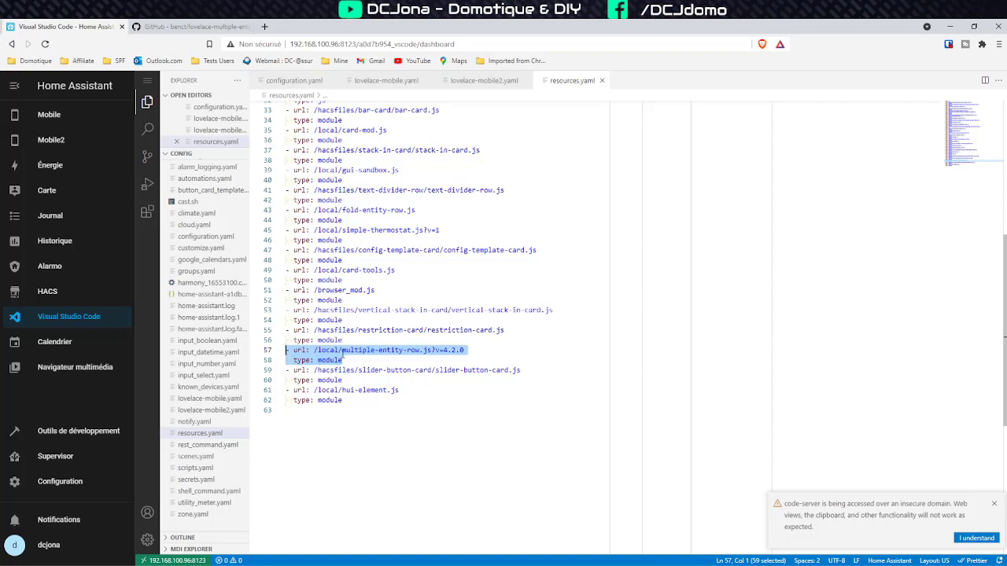
drag(355, 330, 318, 330)
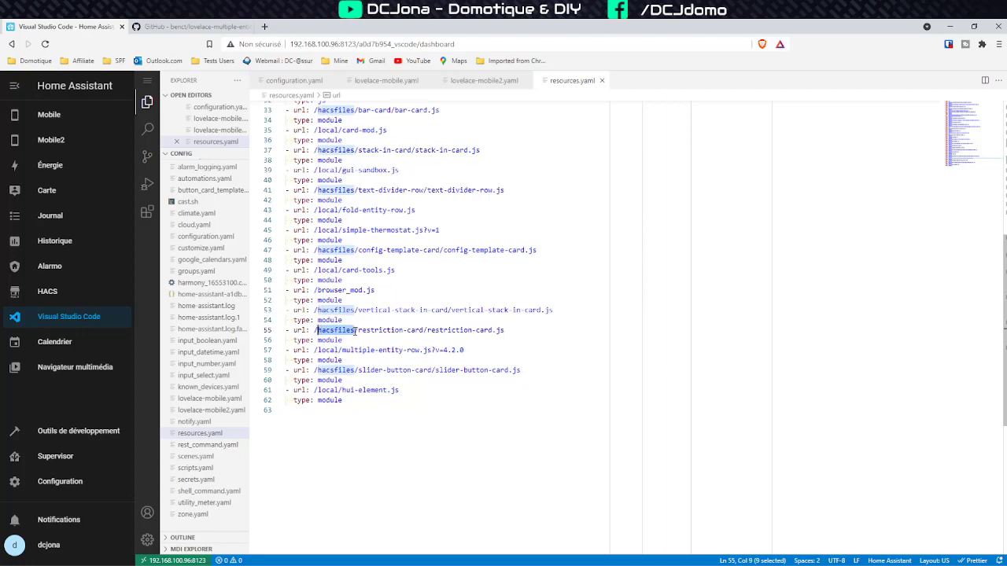
drag(345, 359, 285, 356)
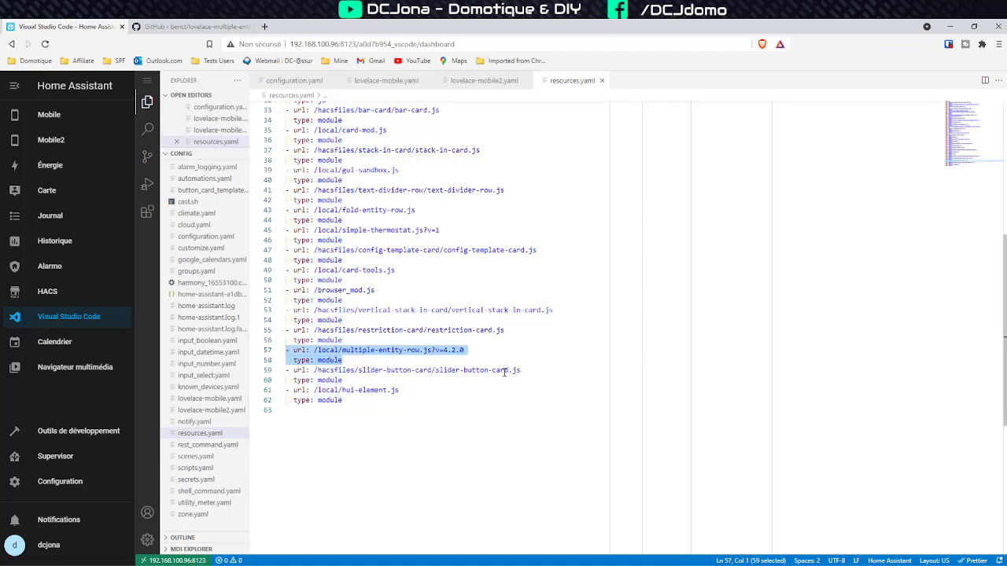
Review the manual and HACS installation snippets in the GitHub README for multiple-entity-row
click(196, 26)
scroll(327, 297, down, 4)
scroll(327, 299, down, 3)
scroll(330, 303, up, 2)
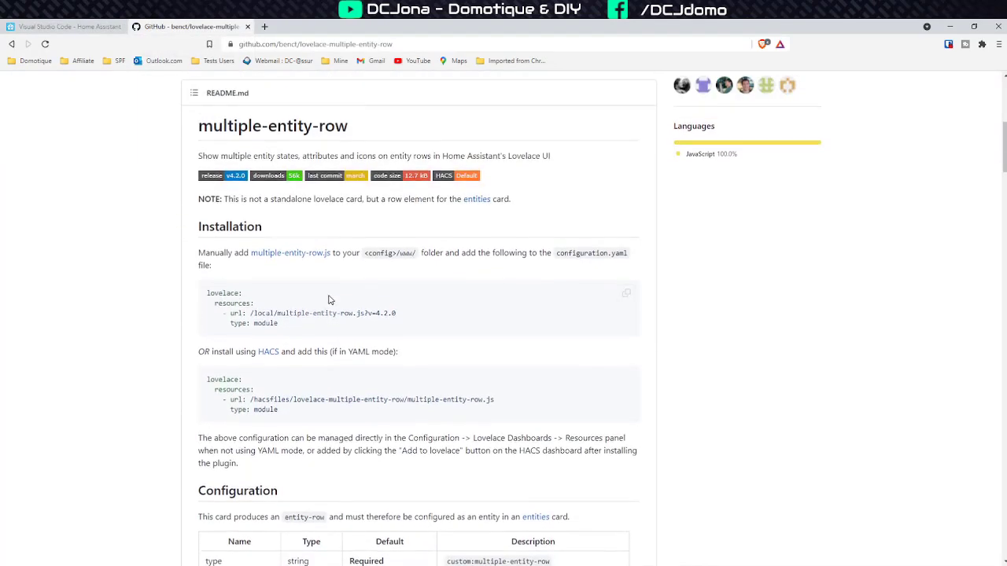
scroll(338, 307, down, 3)
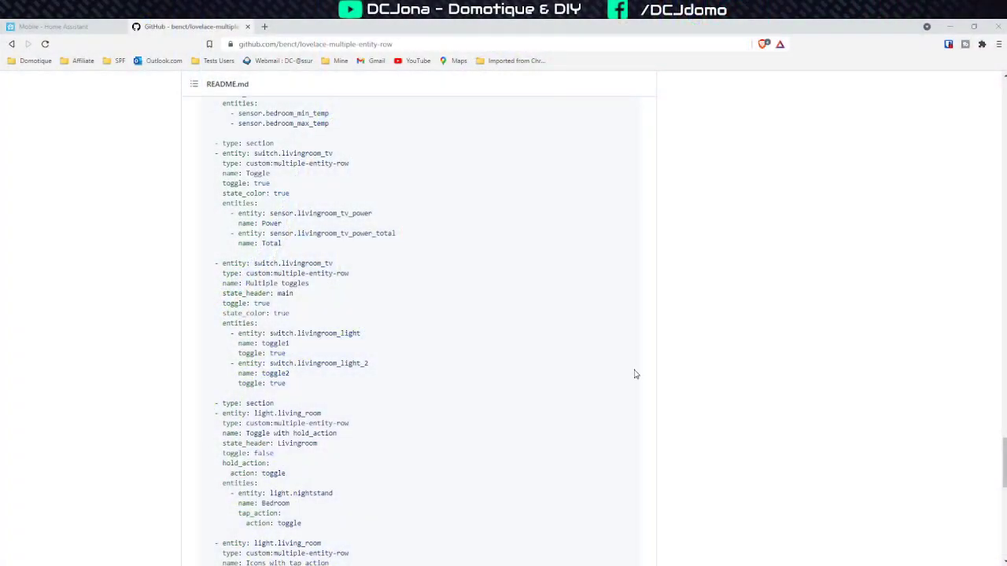
Find the "Multiple toggles" example in the README's YAML samples and highlight its code
scroll(379, 358, up, 2)
scroll(386, 352, down, 3)
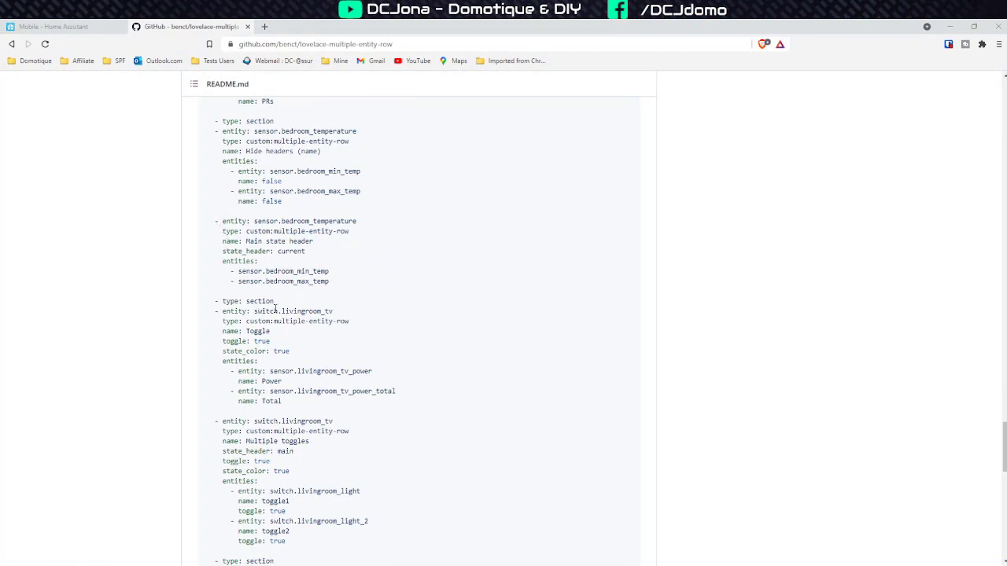
scroll(290, 311, down, 3)
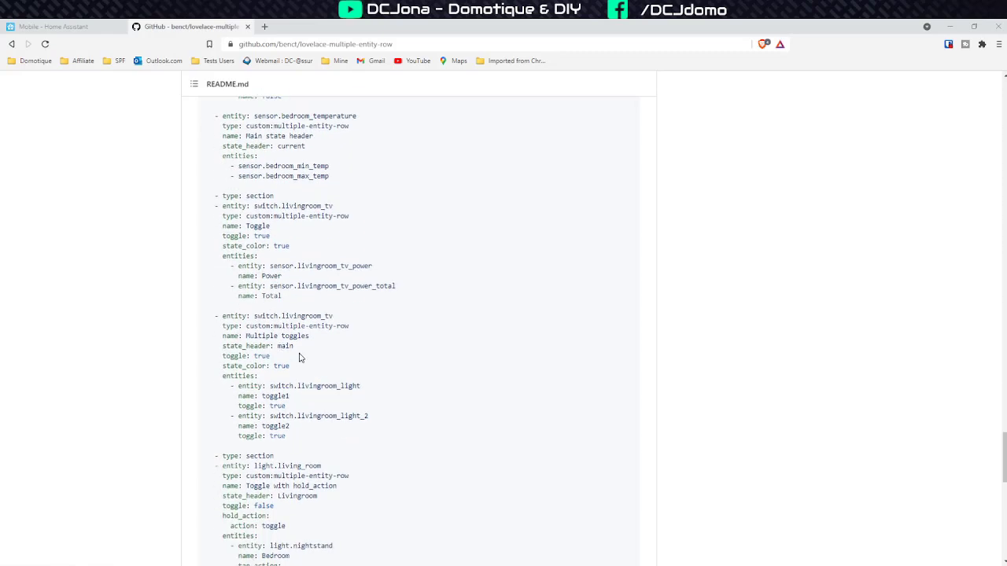
drag(220, 325, 330, 476)
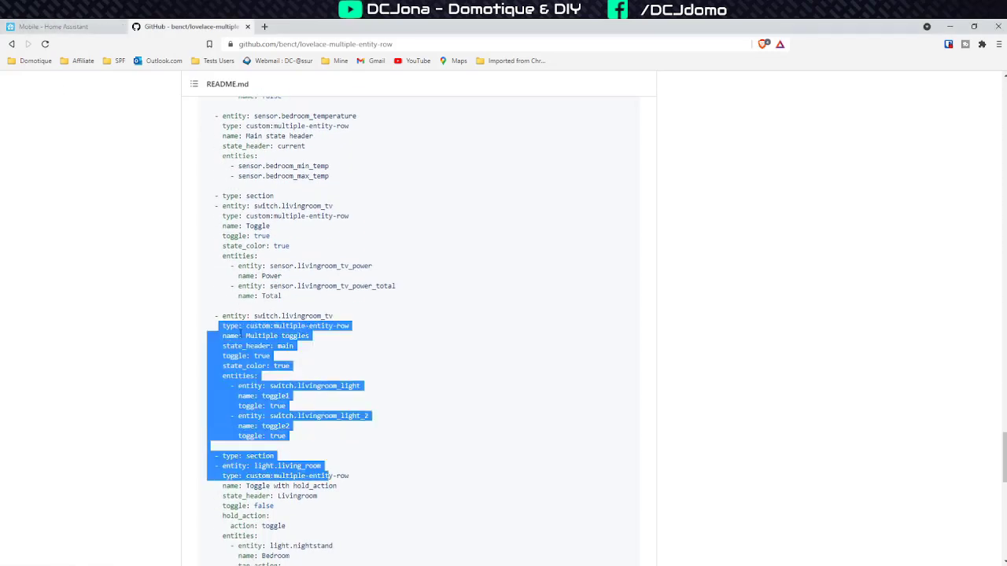
click(339, 343)
drag(347, 425, 214, 311)
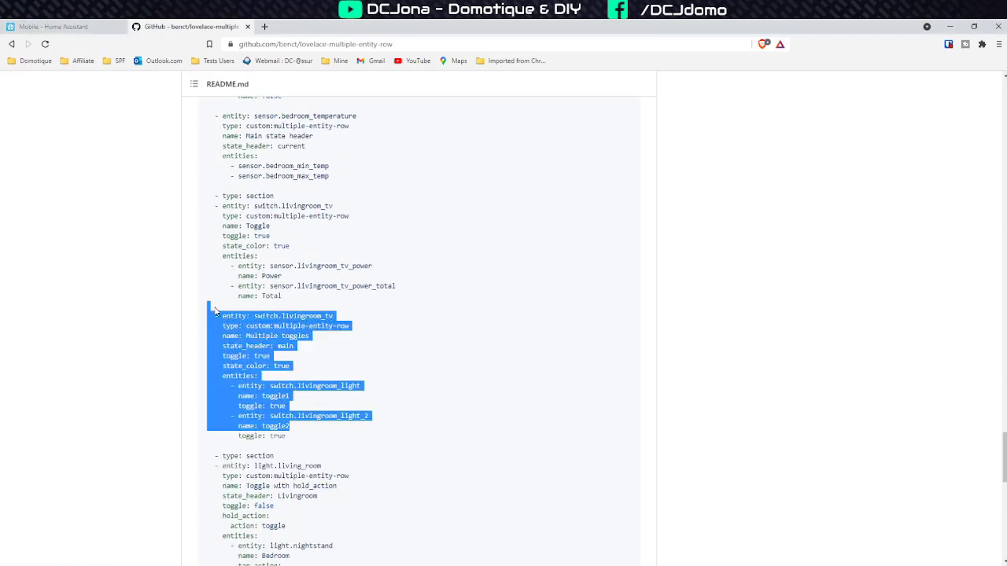
Return to Visual Studio Code in Home Assistant and close resources.yaml and lovelace-mobile2.yaml, leaving lovelace-mobile.yaml in view
key(ctrl+shift+Tab)
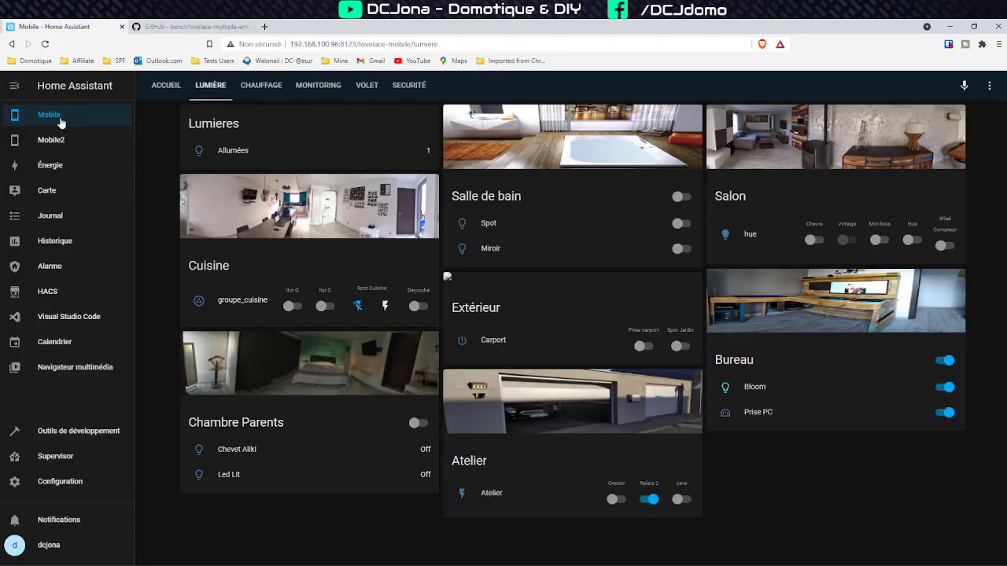
click(68, 314)
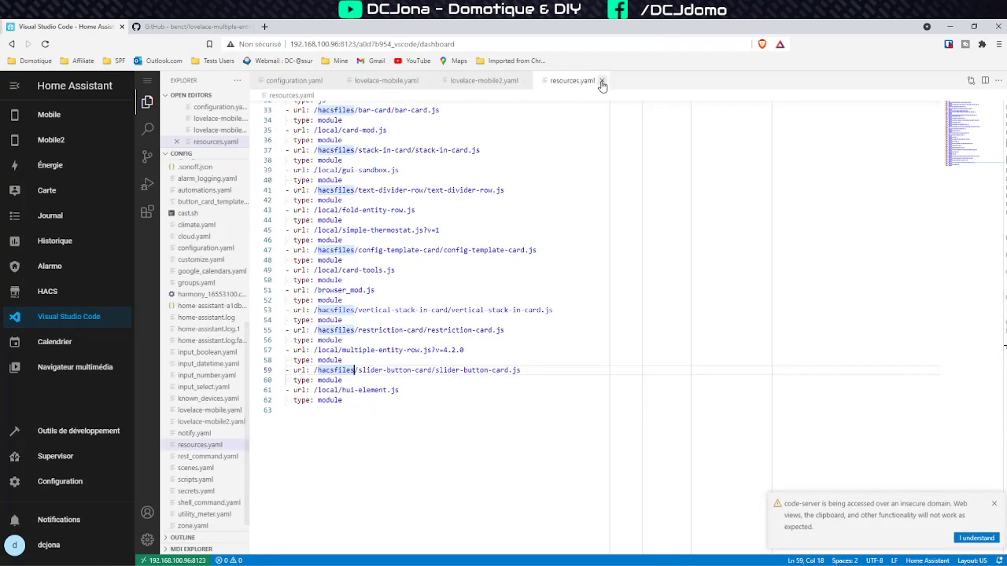
click(602, 81)
click(524, 81)
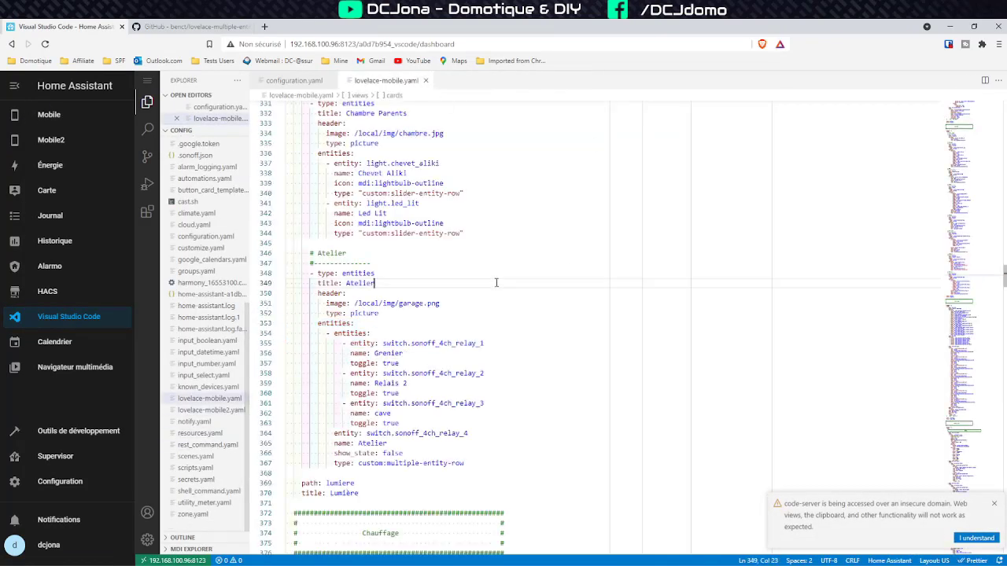
Locate the Salon card in lovelace-mobile.yaml and highlight its header lines with the picture type and image /local/img/salon.jpg
drag(979, 302, 285, 241)
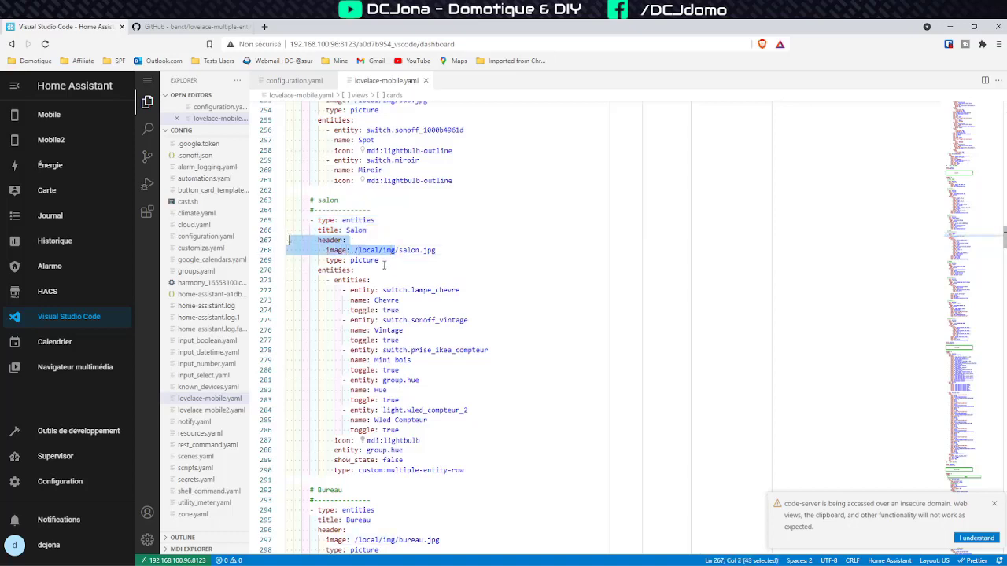
drag(384, 261, 277, 248)
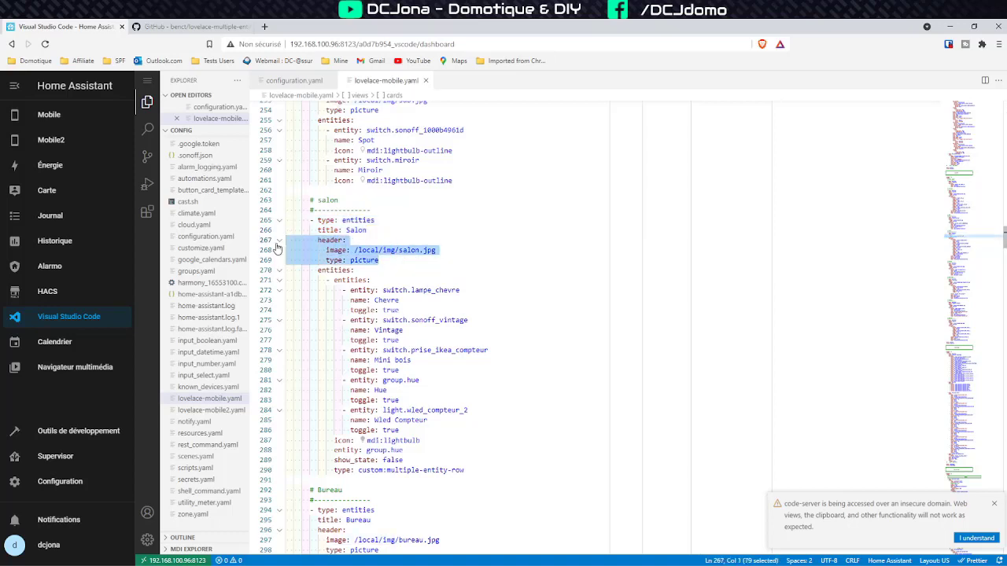
drag(382, 260, 277, 249)
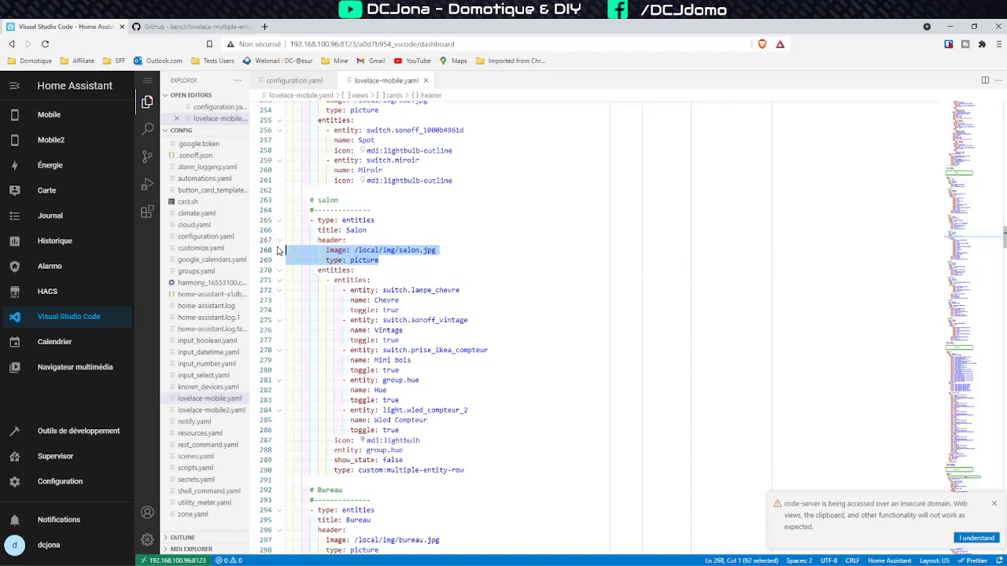
click(391, 258)
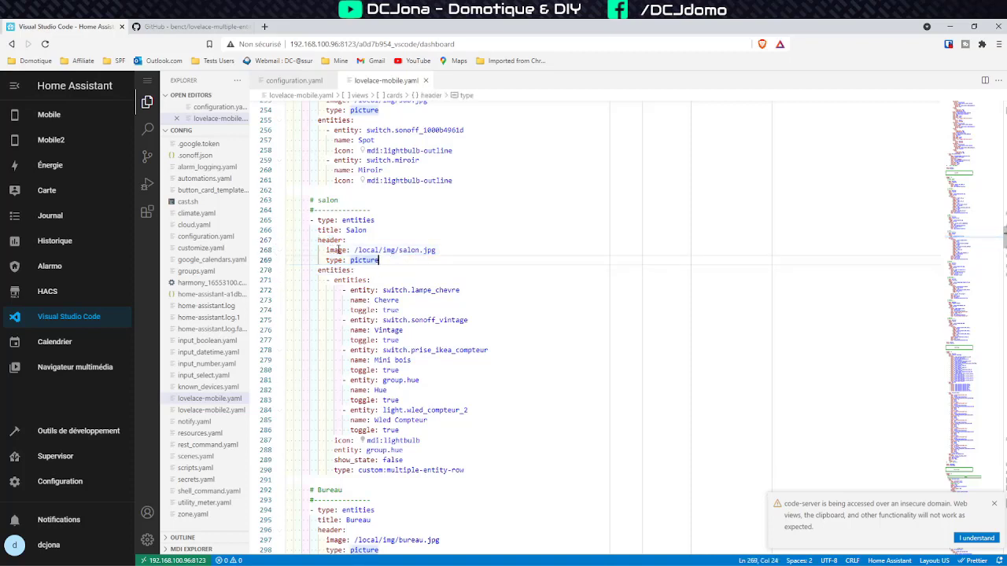
drag(443, 248, 322, 250)
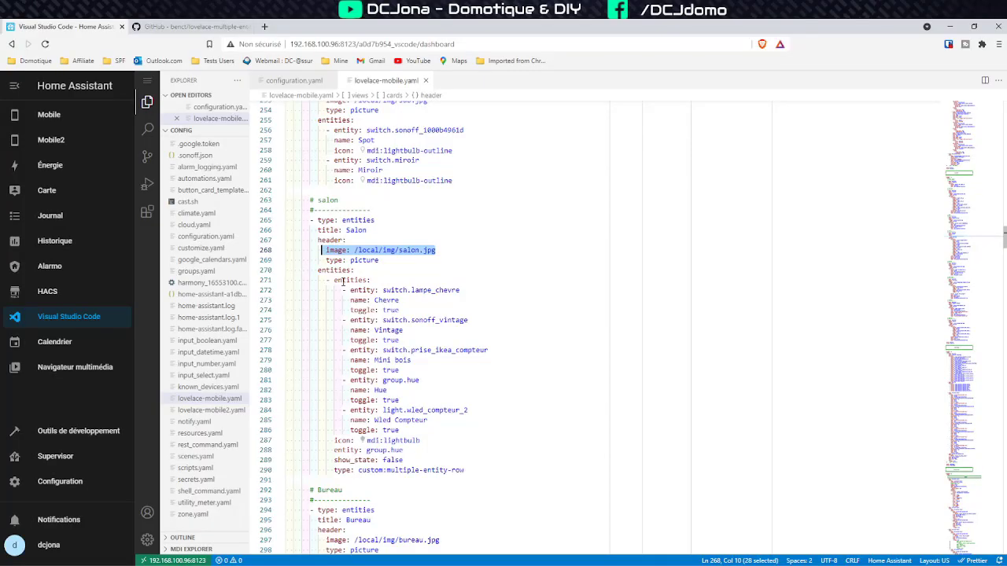
Examine the Salon card's nested entities block, highlighting the entity, name and toggle values of the switch.lampe_chevre entry
drag(326, 280, 326, 270)
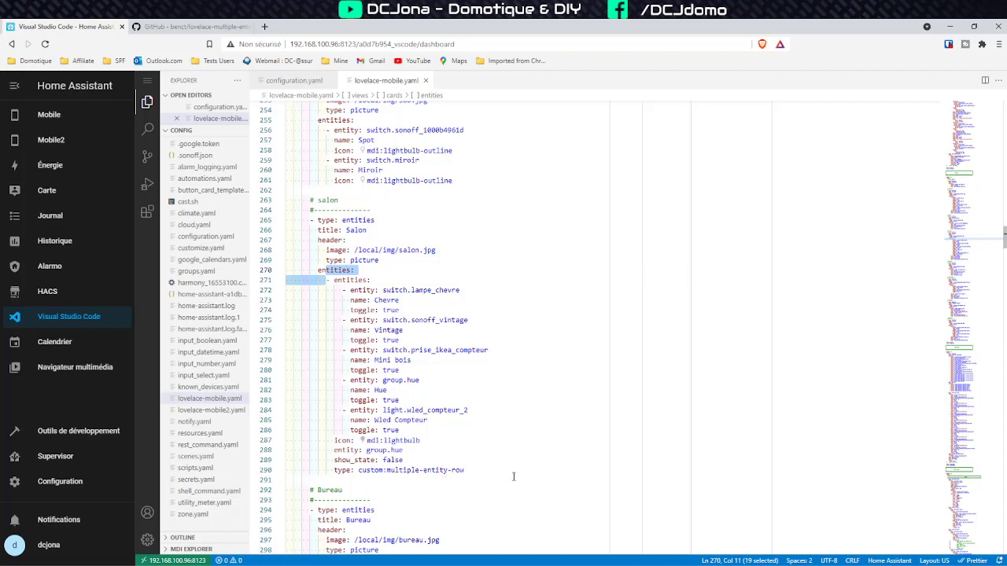
drag(514, 477, 282, 273)
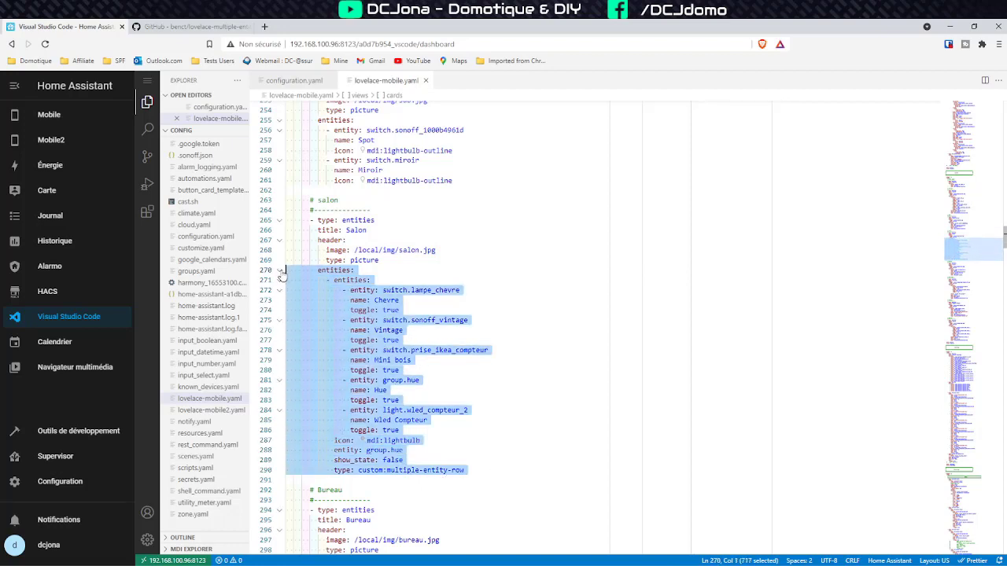
click(424, 290)
click(400, 300)
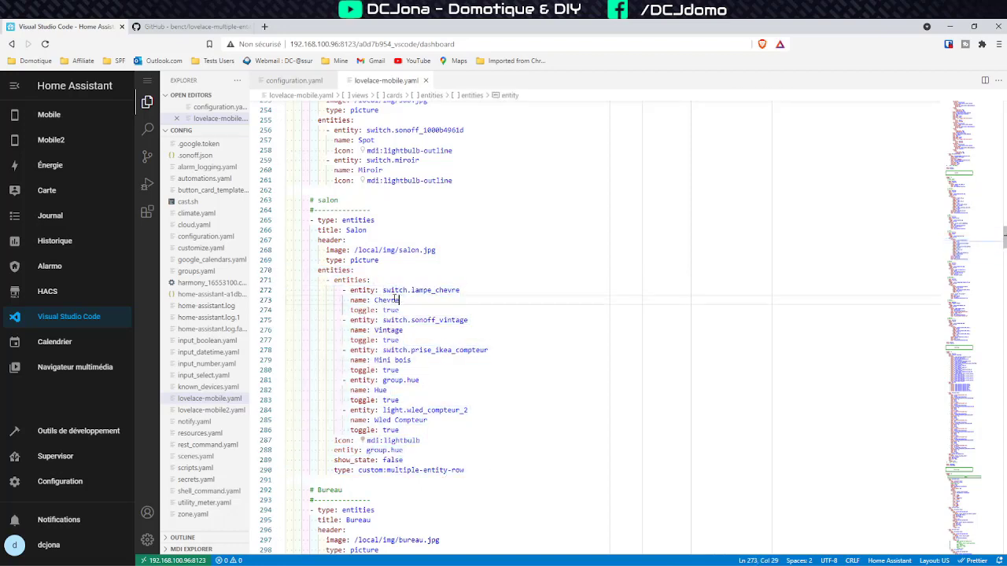
drag(459, 290, 386, 290)
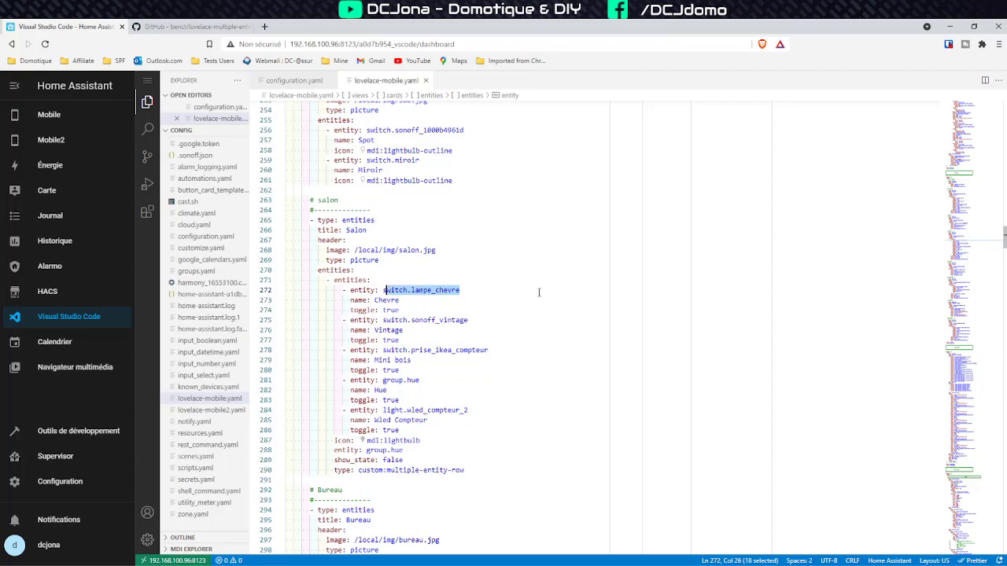
click(408, 304)
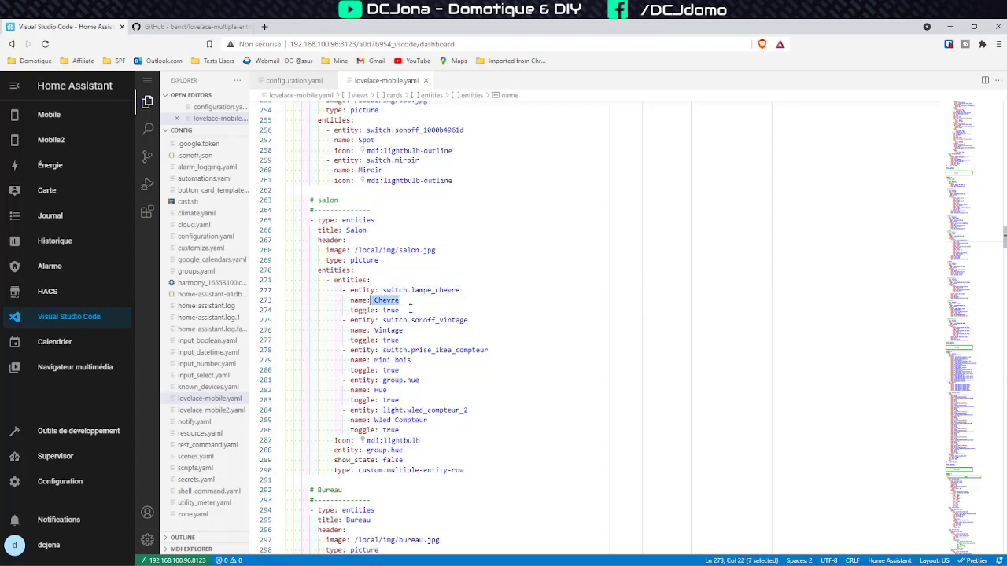
drag(406, 310, 379, 310)
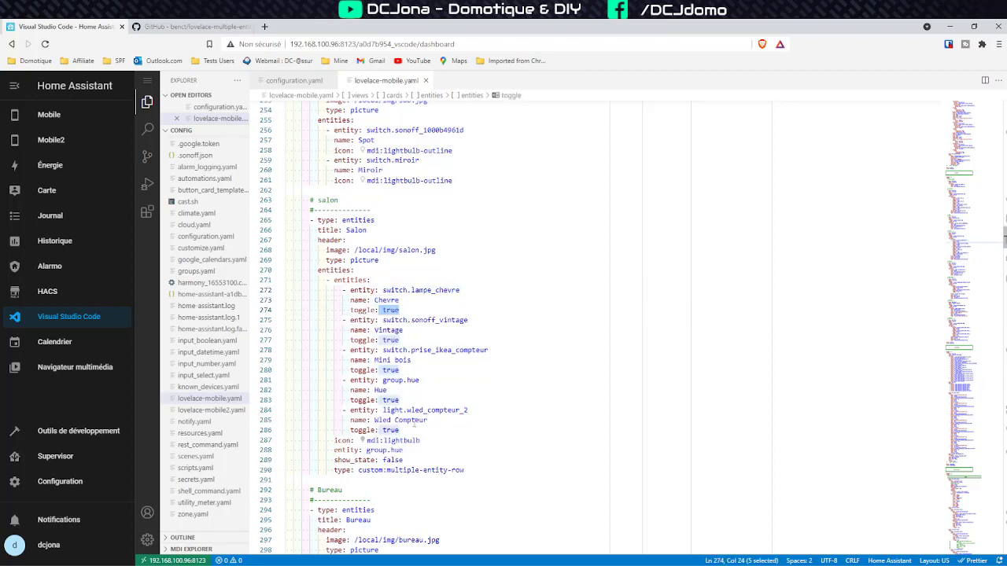
Check the rest of the Salon code, visit the Mobile2 dashboard, and open the Mobile dashboard's Lumière view
scroll(414, 423, down, 2)
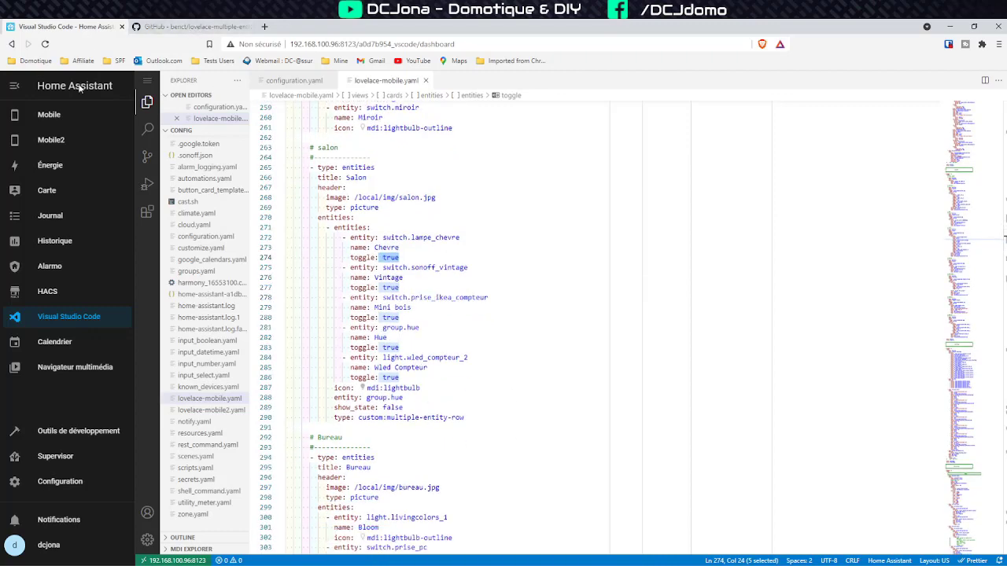
click(51, 140)
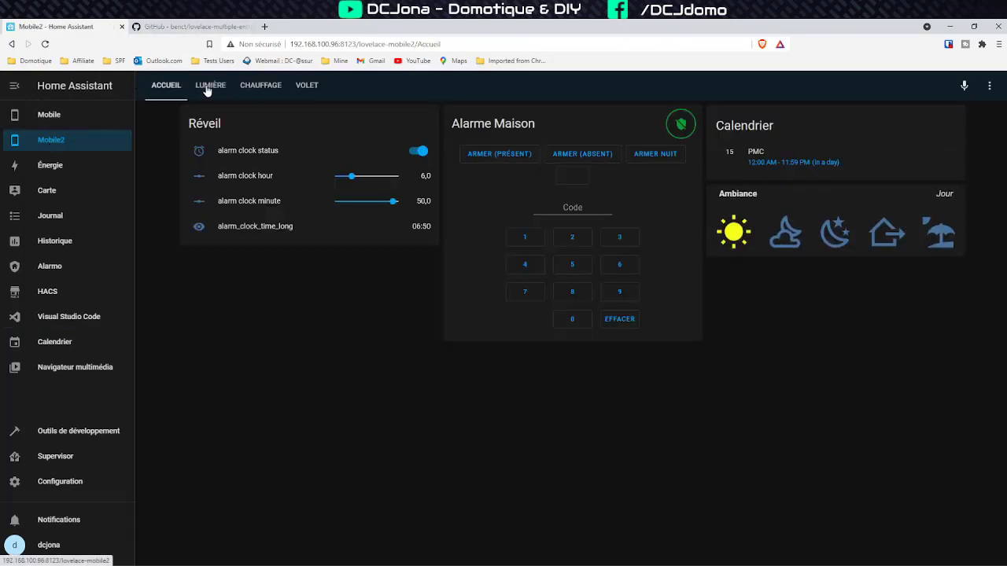
click(209, 85)
click(85, 118)
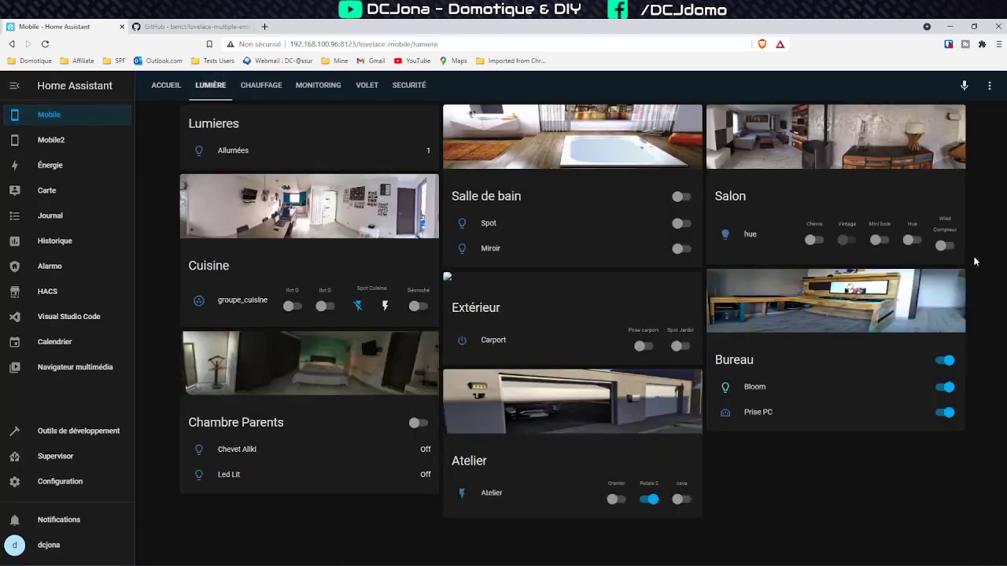
Open the details of the hue row in the Salon card and highlight the names of its member lights
click(726, 235)
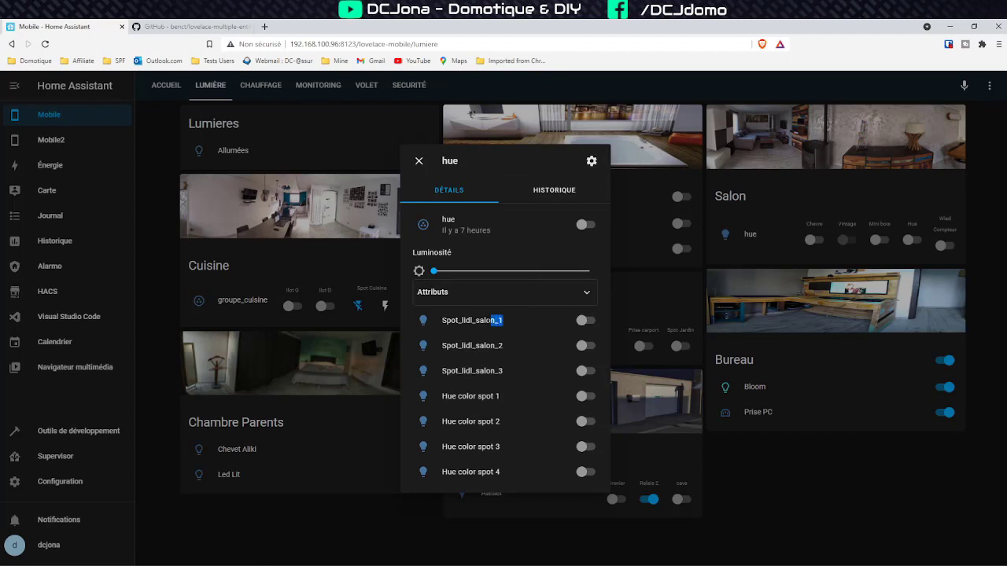
drag(505, 319, 440, 323)
drag(504, 346, 441, 347)
drag(504, 371, 441, 372)
drag(501, 397, 452, 396)
drag(501, 422, 461, 423)
drag(501, 449, 444, 326)
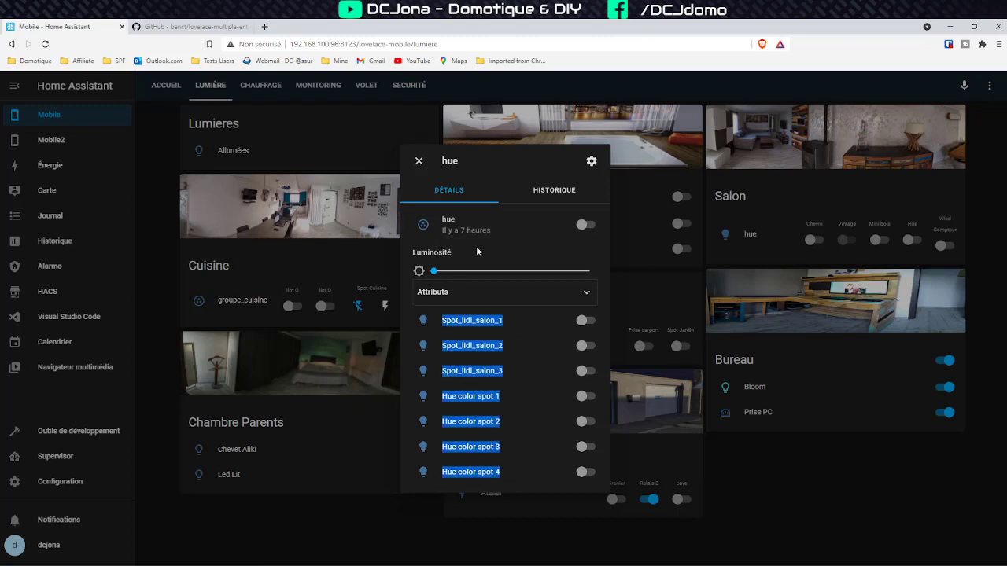
Turn on the hue group and check the individual lights listed below its color controls
click(582, 226)
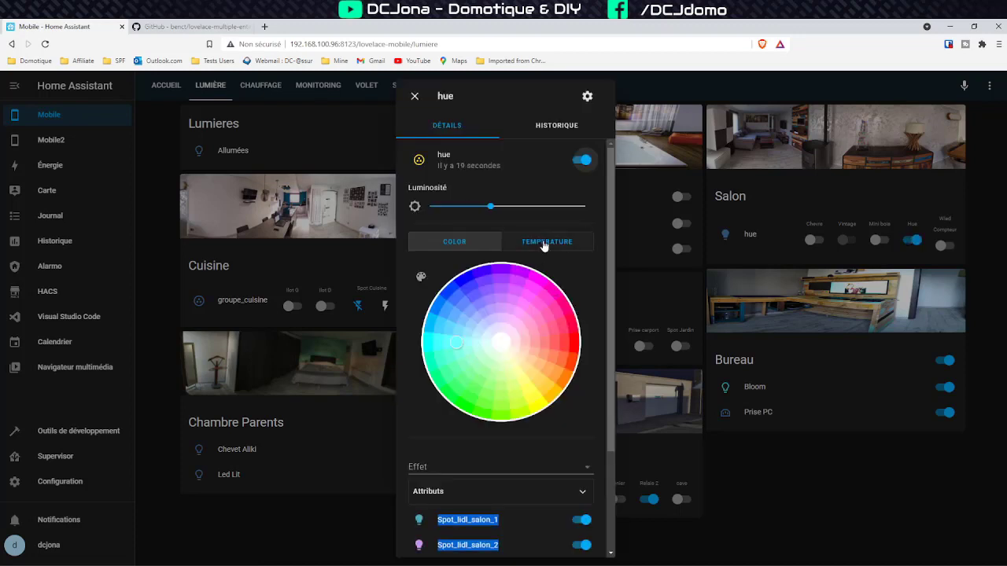
scroll(537, 412, down, 2)
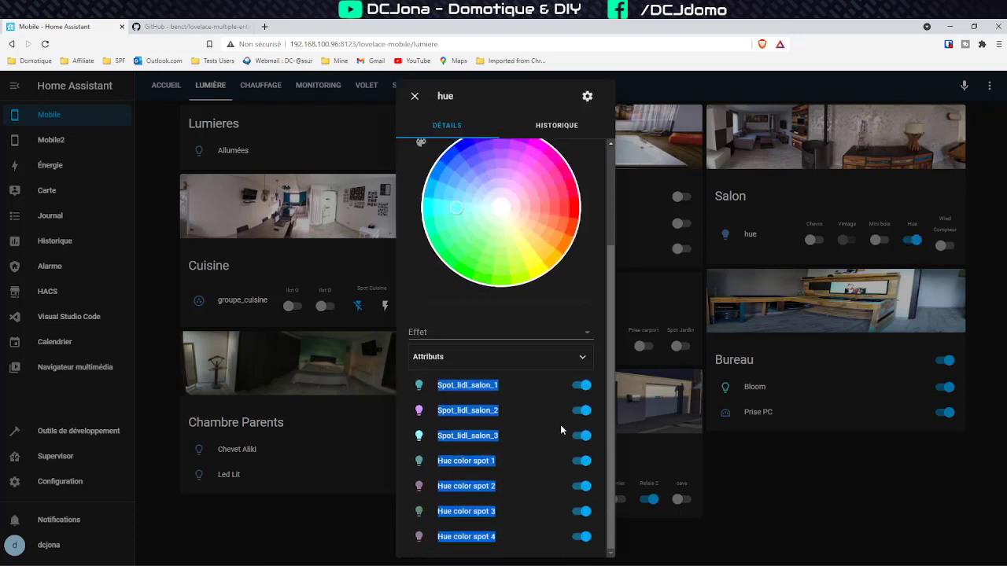
Turn the hue group off and close its details dialog
scroll(560, 425, up, 2)
click(579, 162)
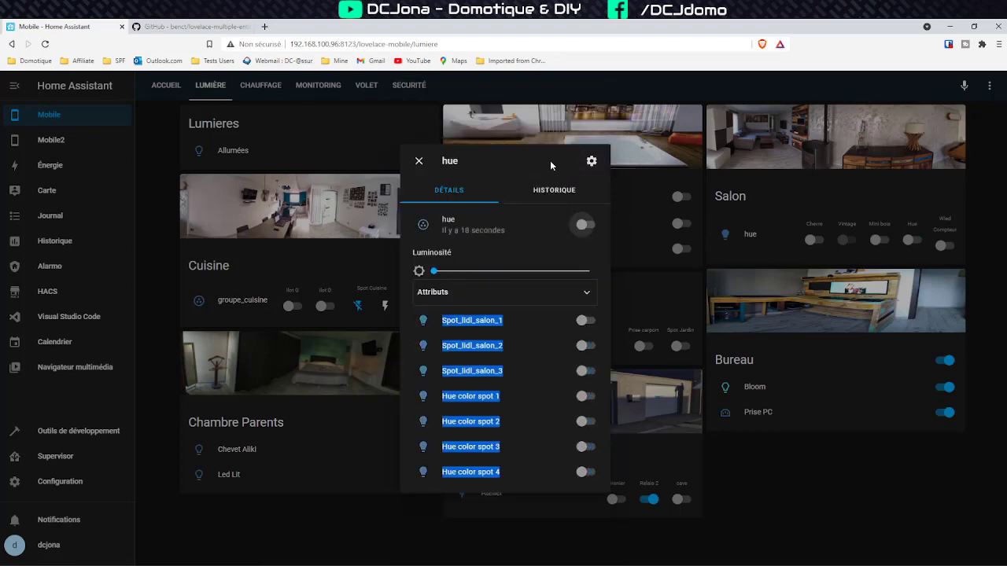
click(419, 162)
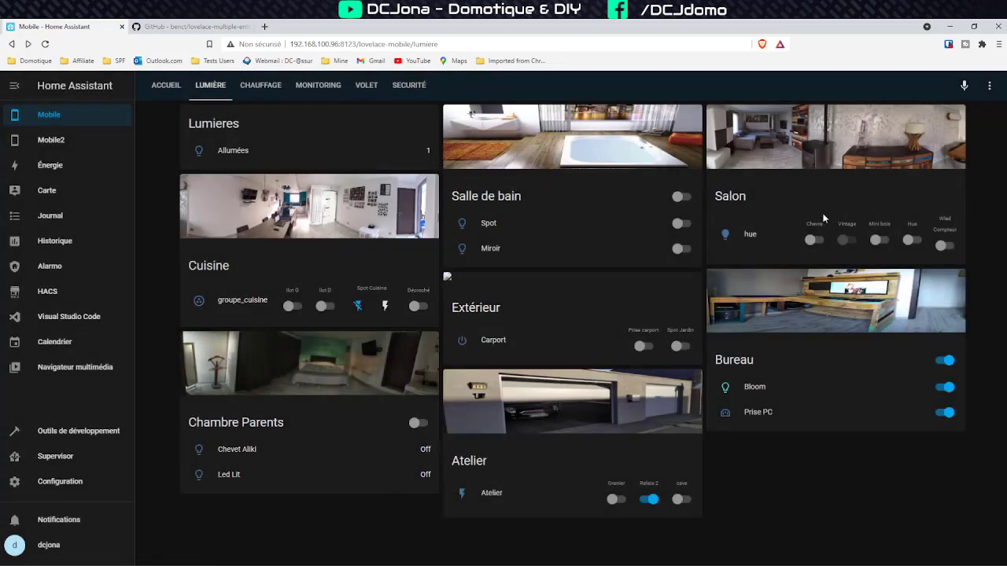
Try the Hue, Chevre, Mini bois and Wled Compteur toggles in the Salon card, leaving them switched off
click(914, 243)
click(811, 241)
click(881, 243)
click(944, 250)
click(951, 252)
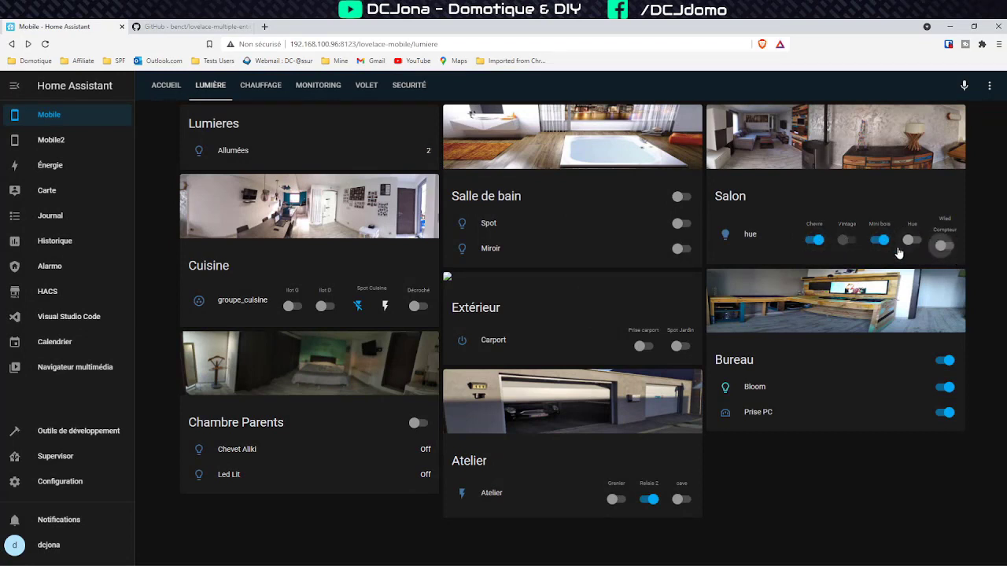
click(881, 245)
click(808, 242)
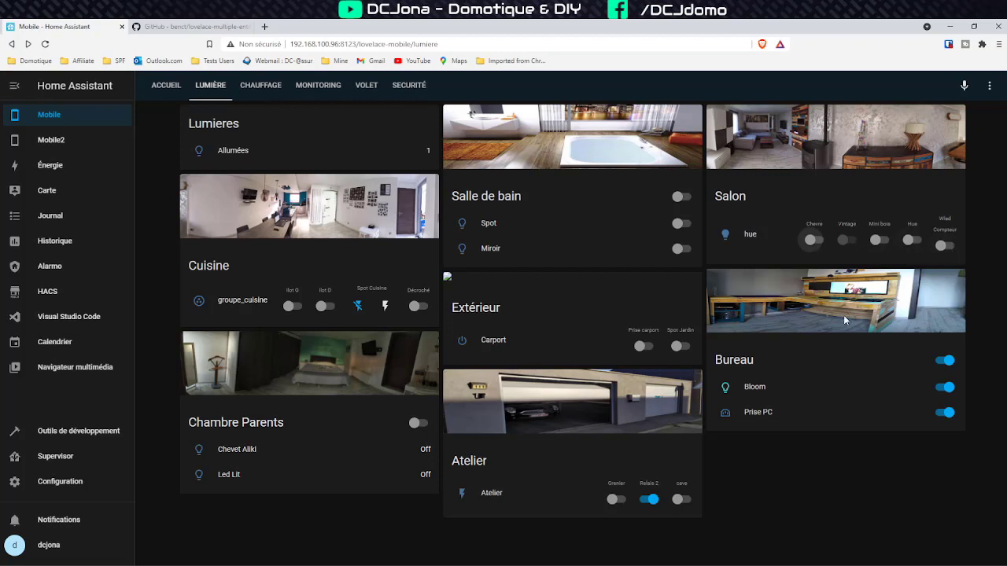
Examine the longer Salon card in the Mobile2 dashboard's Lumière view, then return to the Mobile dashboard
click(86, 142)
click(211, 88)
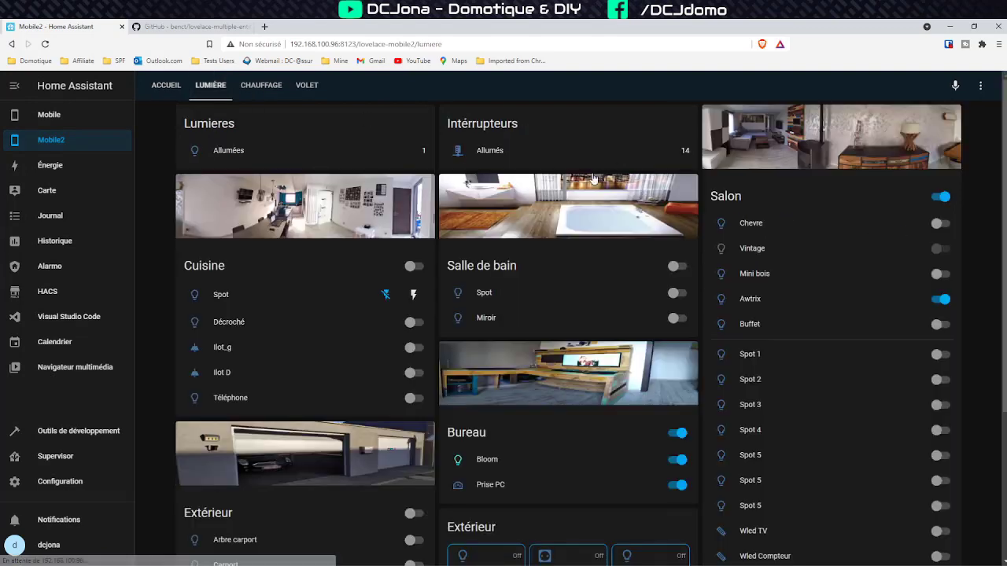
scroll(840, 258, down, 4)
scroll(840, 302, up, 2)
scroll(841, 302, up, 2)
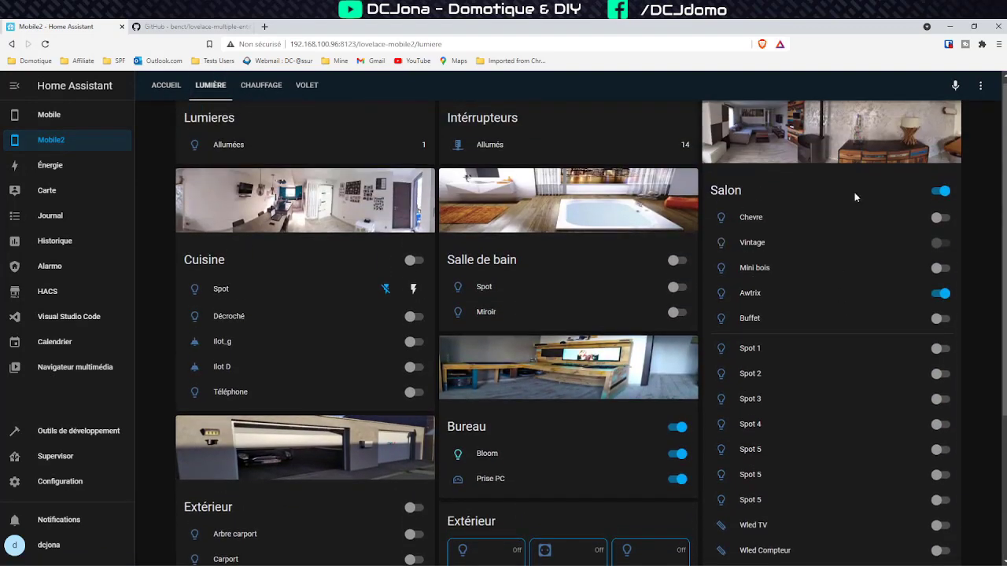
scroll(936, 236, down, 1)
scroll(935, 245, down, 1)
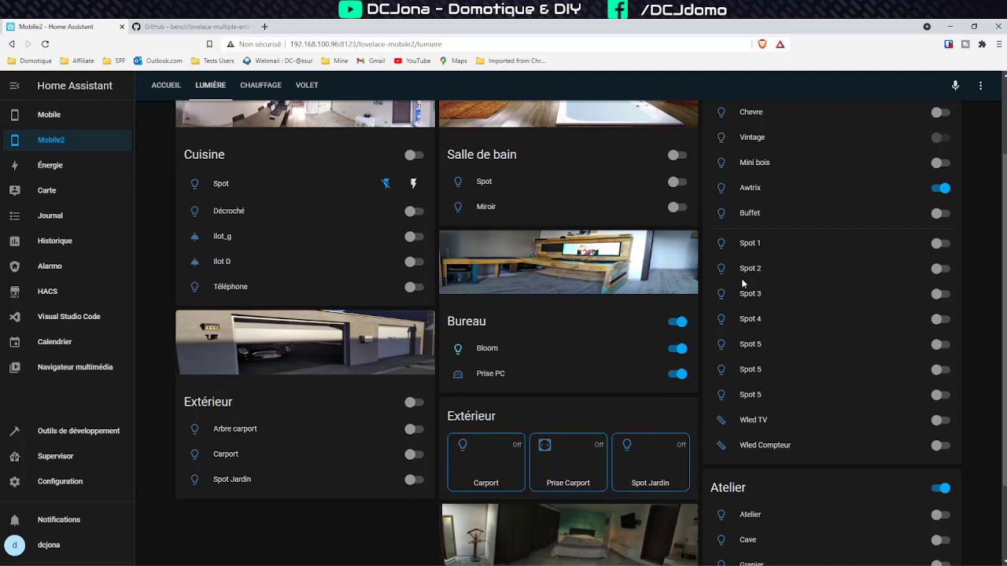
click(63, 122)
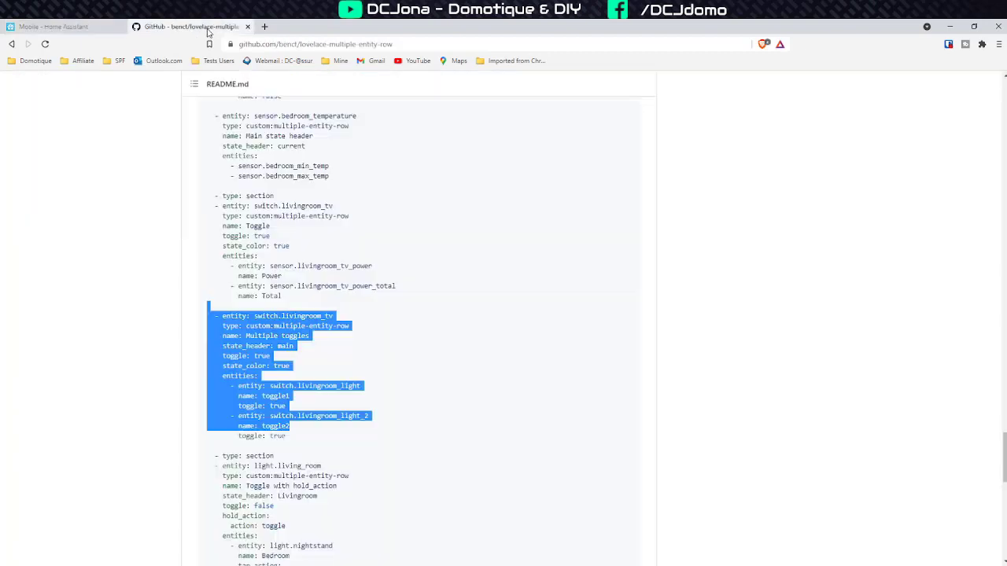
Switch to the lovelace-multiple-entity-row GitHub page, review the Examples image and its YAML code, and return to Home Assistant
click(219, 28)
click(376, 388)
scroll(377, 381, up, 6)
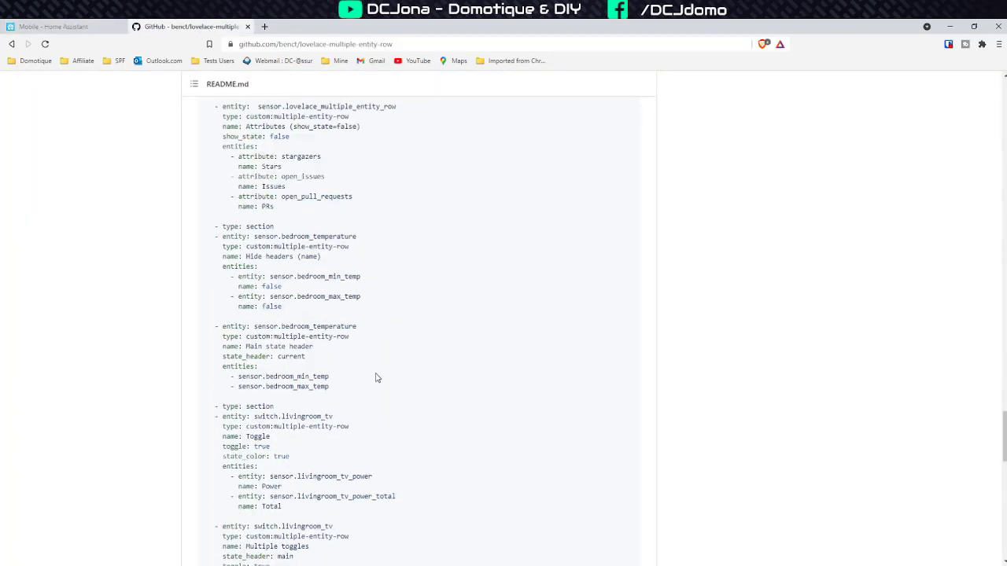
scroll(387, 328, up, 10)
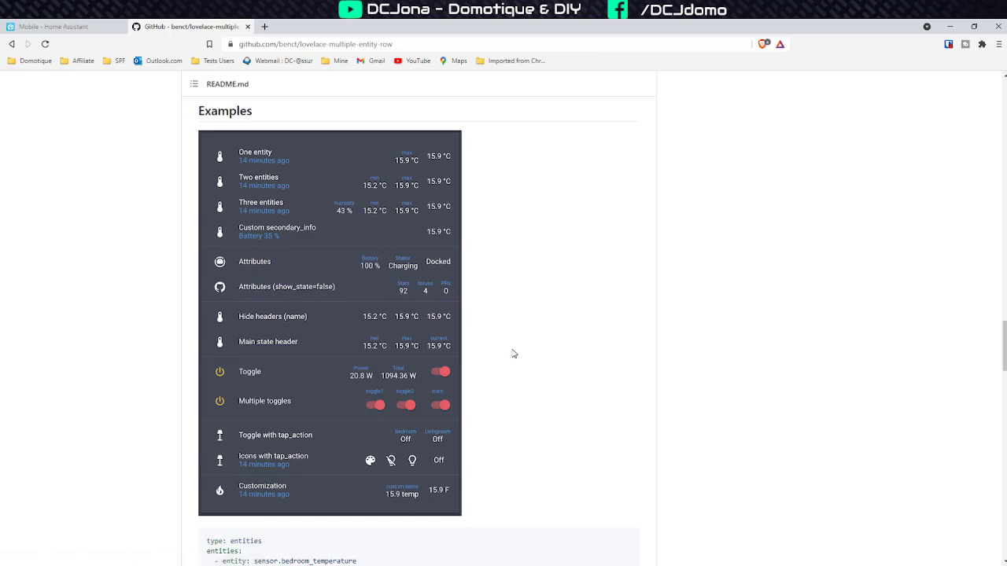
scroll(509, 361, up, 1)
scroll(515, 358, down, 3)
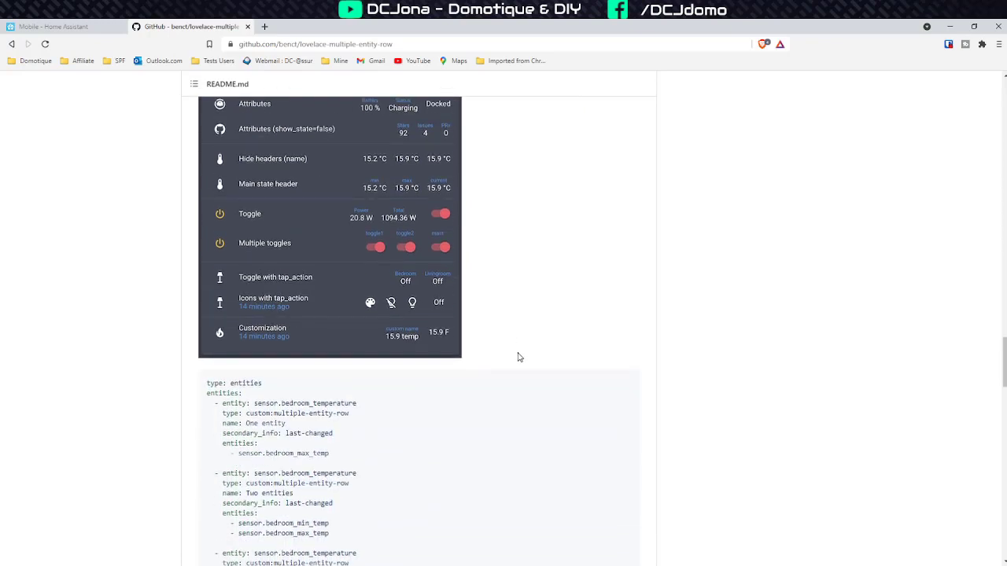
scroll(535, 334, down, 4)
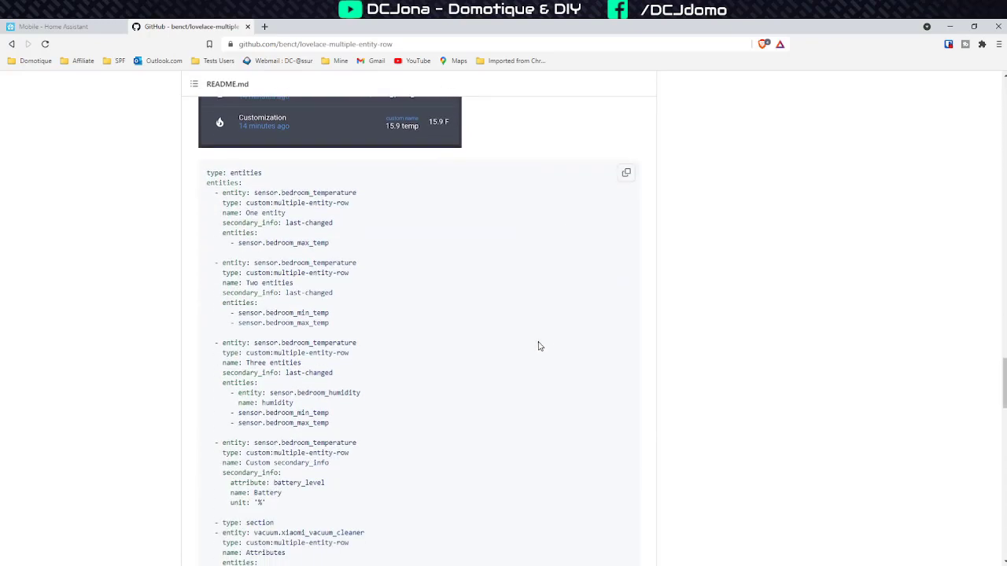
scroll(513, 336, down, 1)
drag(440, 438, 269, 122)
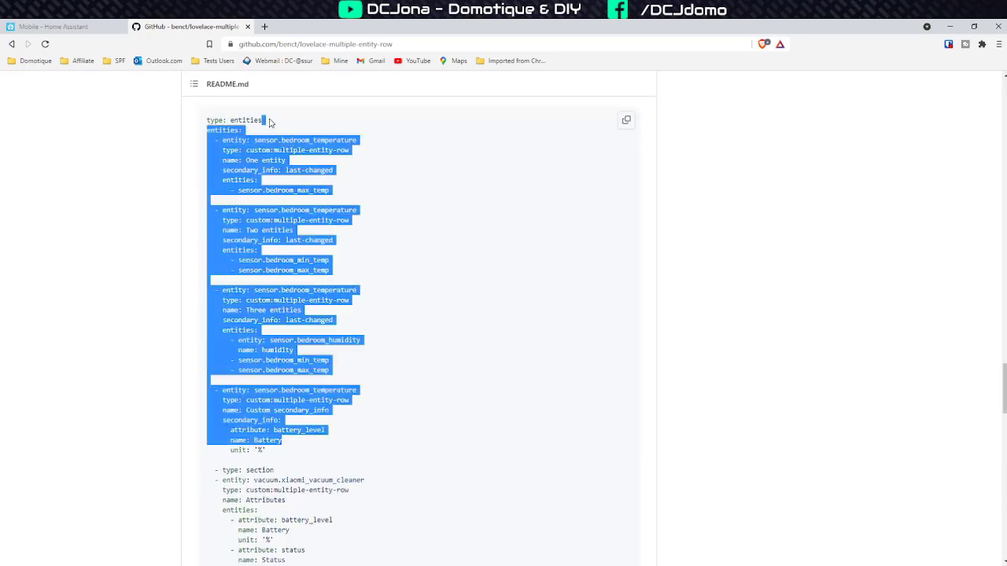
scroll(431, 369, down, 4)
click(438, 400)
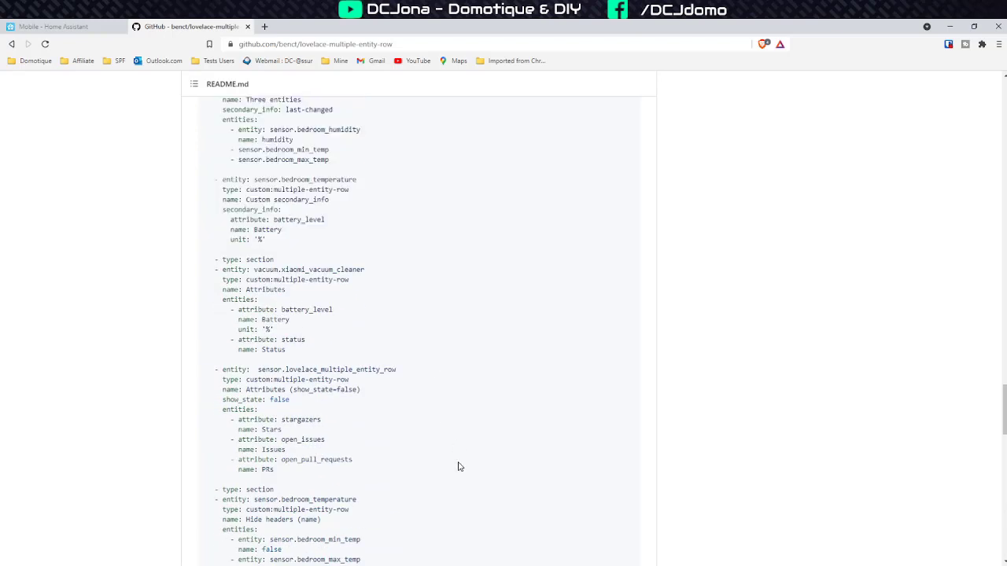
click(96, 26)
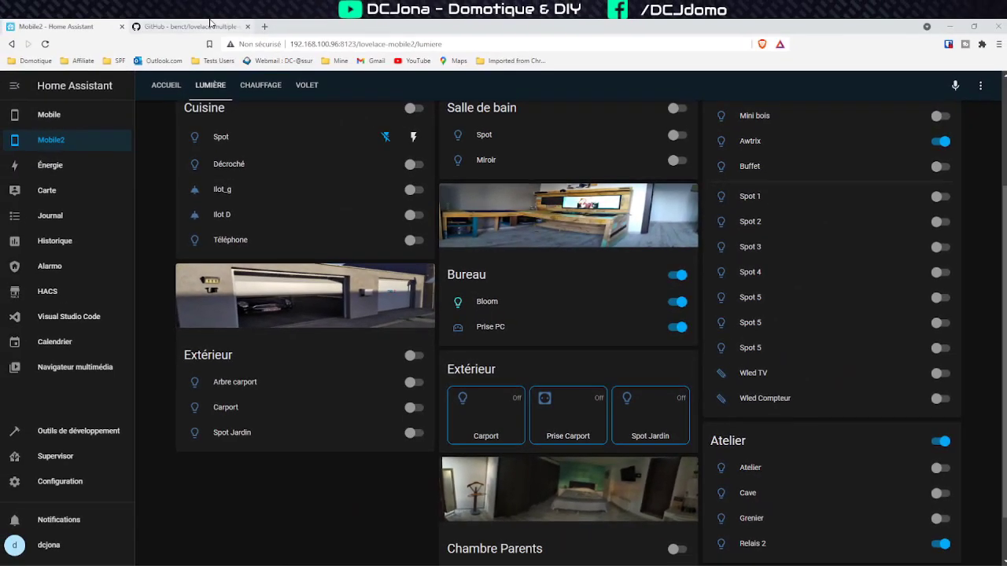
Search Google for "hui element home assistant" in the GitHub tab and open the thomasloven/lovelace-hui-element repository
click(189, 26)
click(285, 46)
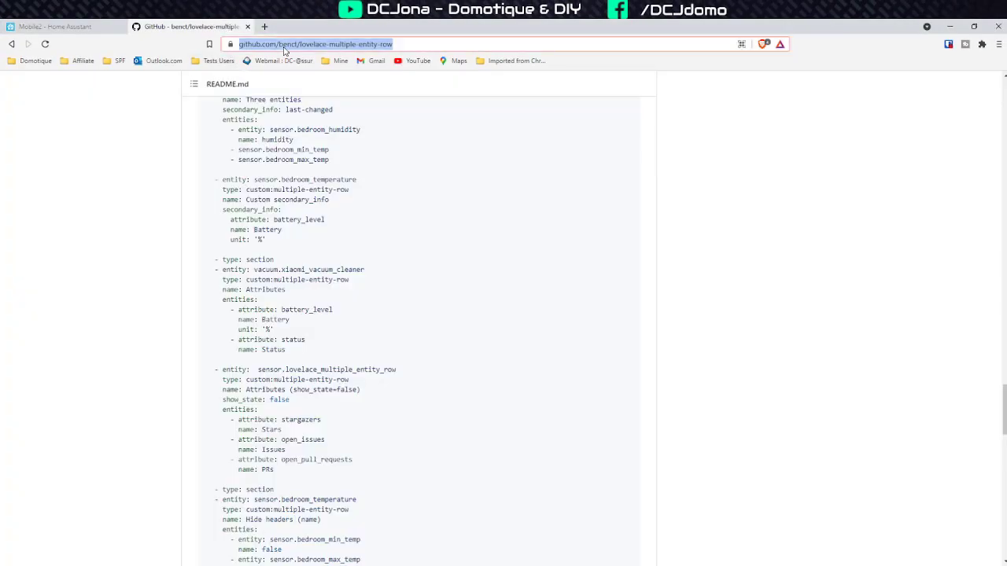
text(hui8 el)
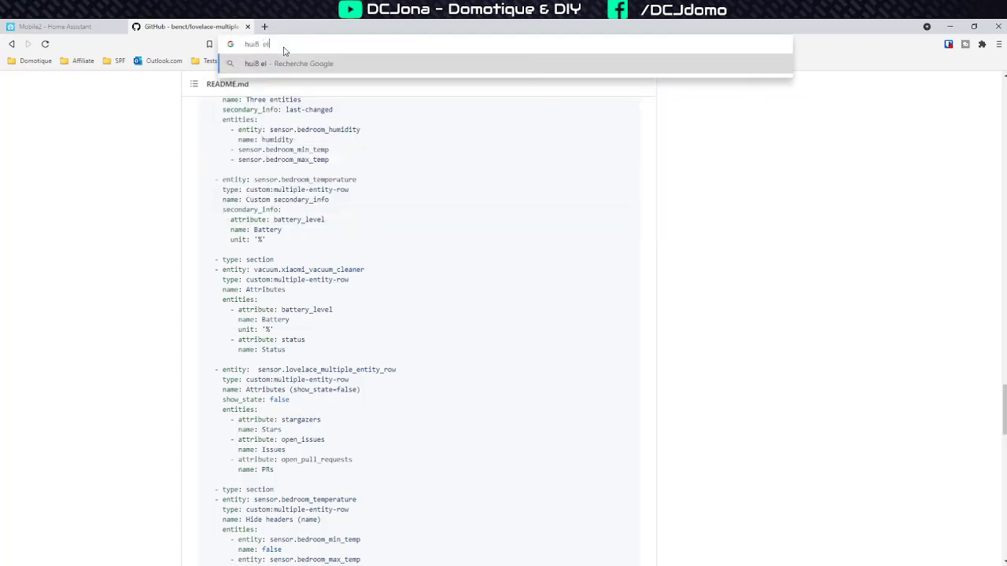
text(emt hjome assistant)
key(Return)
click(282, 172)
click(120, 97)
key(BackSpace)
key(BackSpace)
key(BackSpace)
text(-)
key(Return)
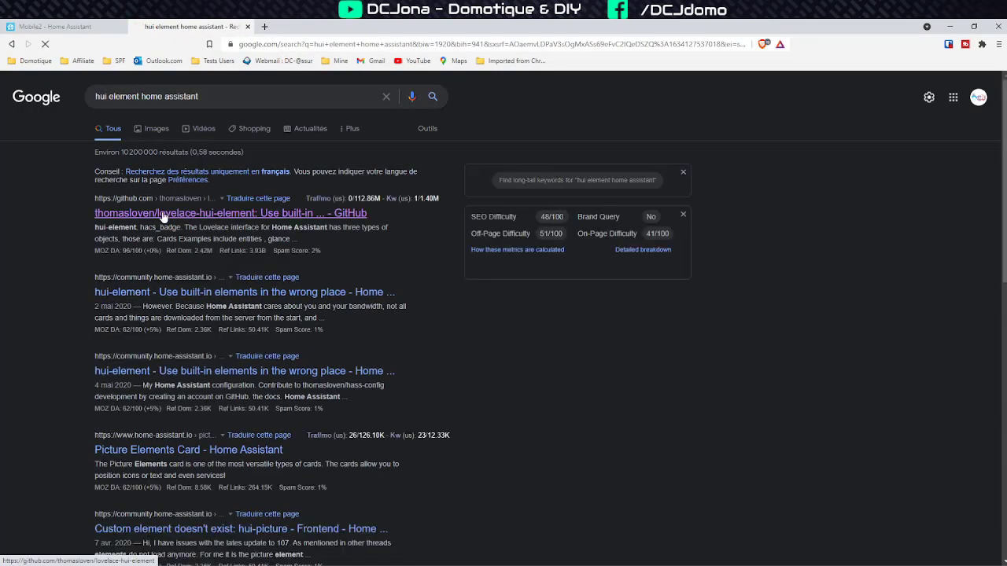
click(162, 216)
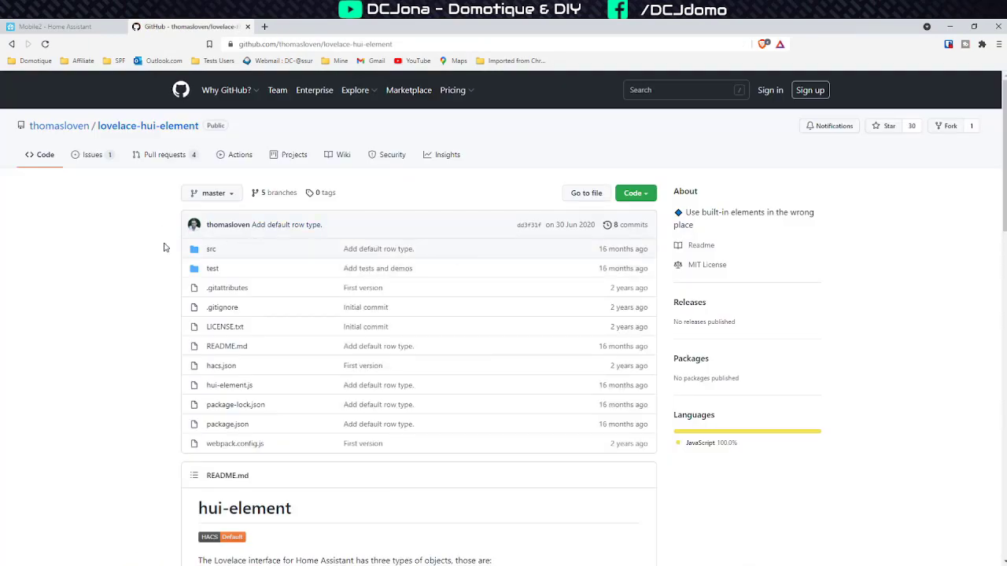
Read the hui-element README through its usage examples and FAQ, then return to the Mobile2 lights view in Home Assistant
scroll(88, 303, down, 6)
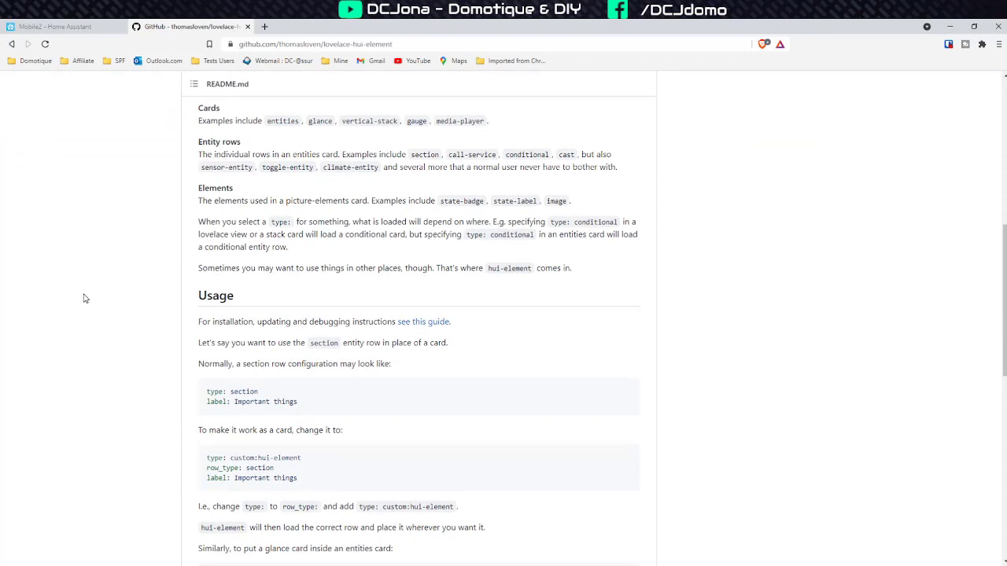
scroll(90, 284, down, 7)
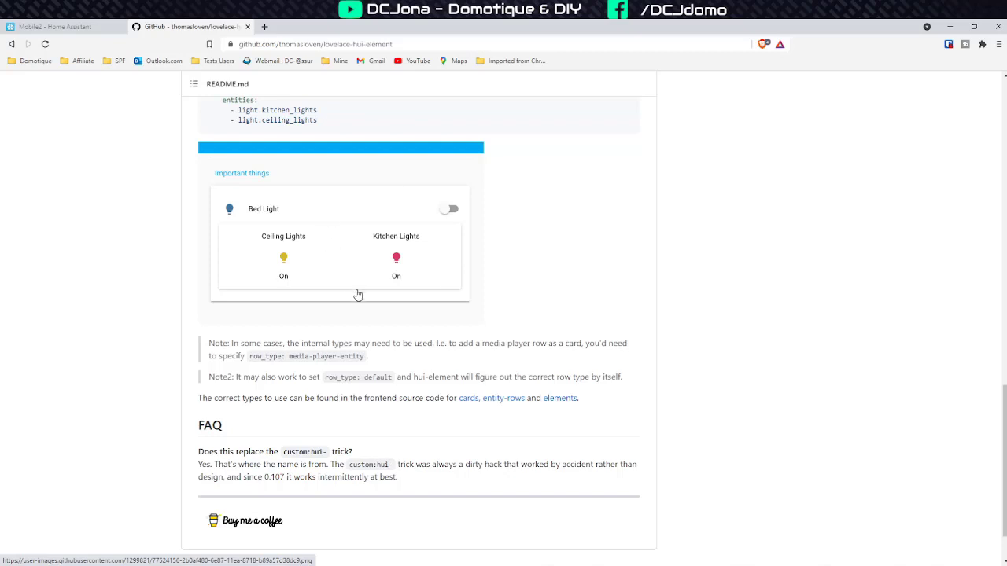
click(79, 25)
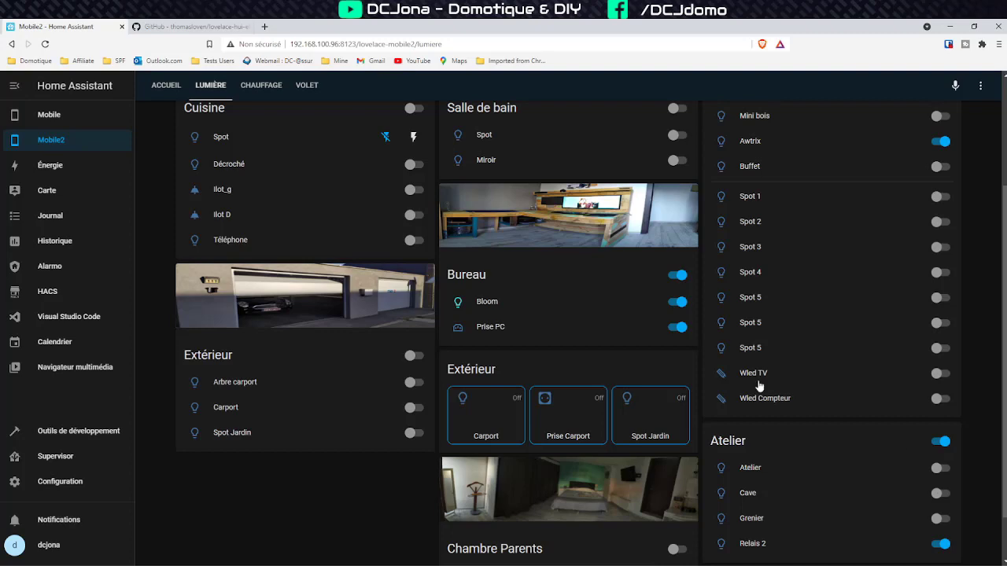
Open the Visual Studio Code add-on and highlight button_card_templates on the first line of lovelace-mobile.yaml
click(65, 318)
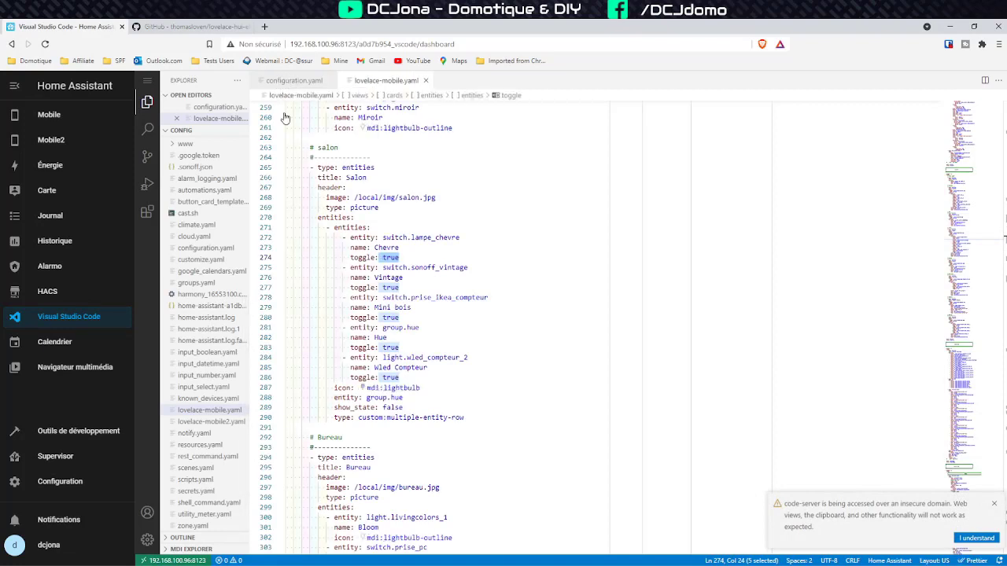
scroll(509, 248, up, 5)
scroll(509, 248, up, 18)
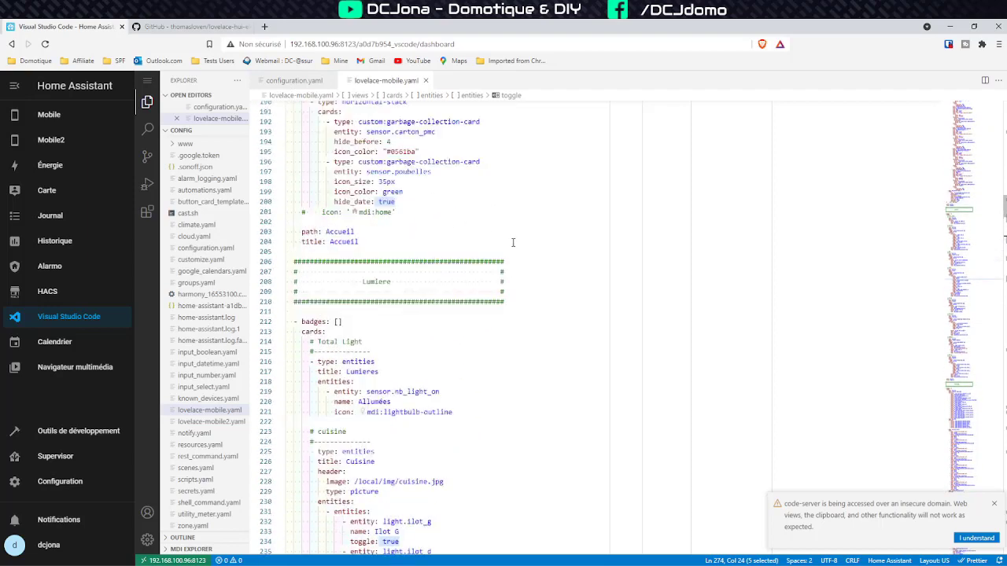
drag(1005, 206, 1005, 103)
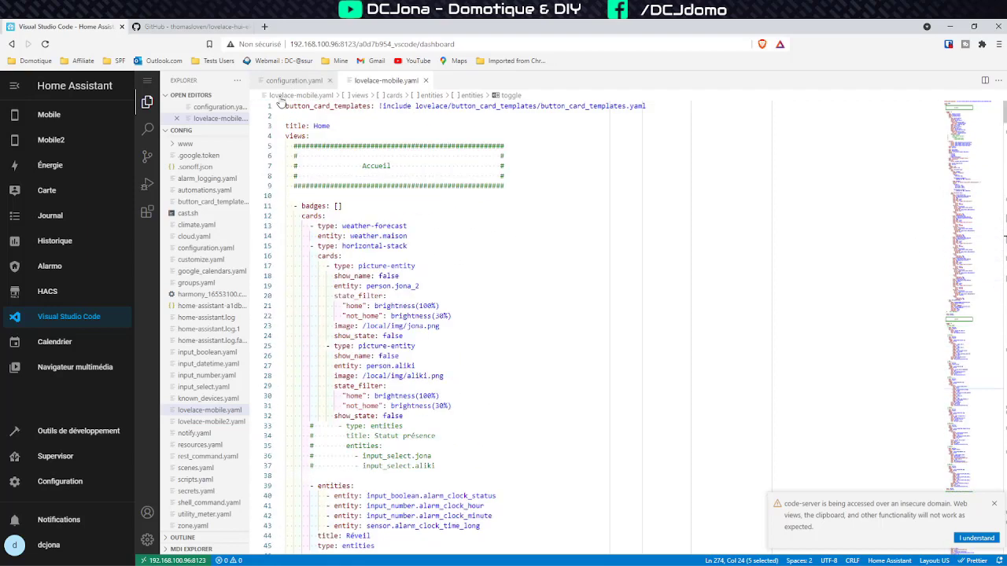
drag(285, 106, 372, 107)
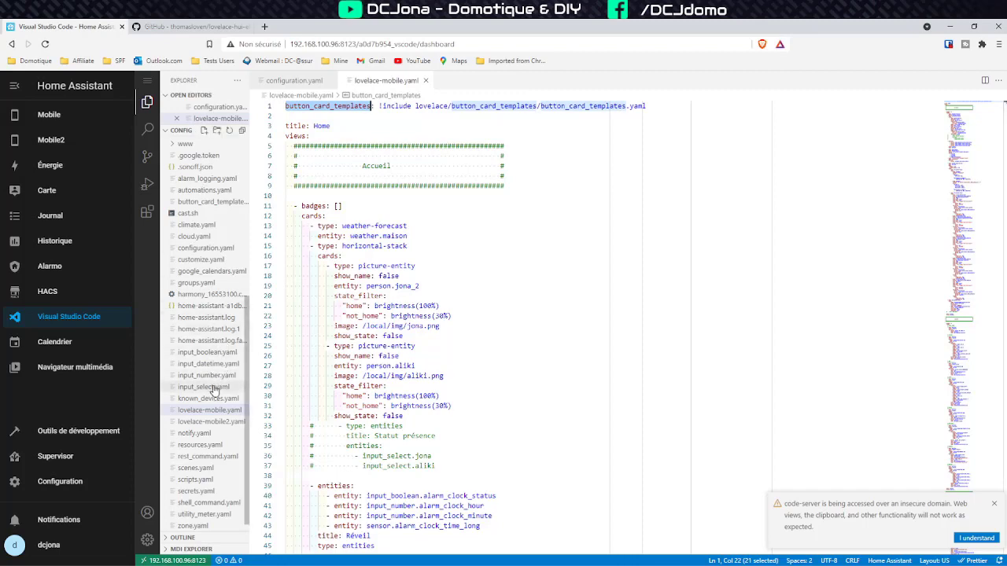
Open lovelace-mobile2.yaml and highlight the whole button_card_templates block with the light_button template, lines 2 to 70
click(211, 421)
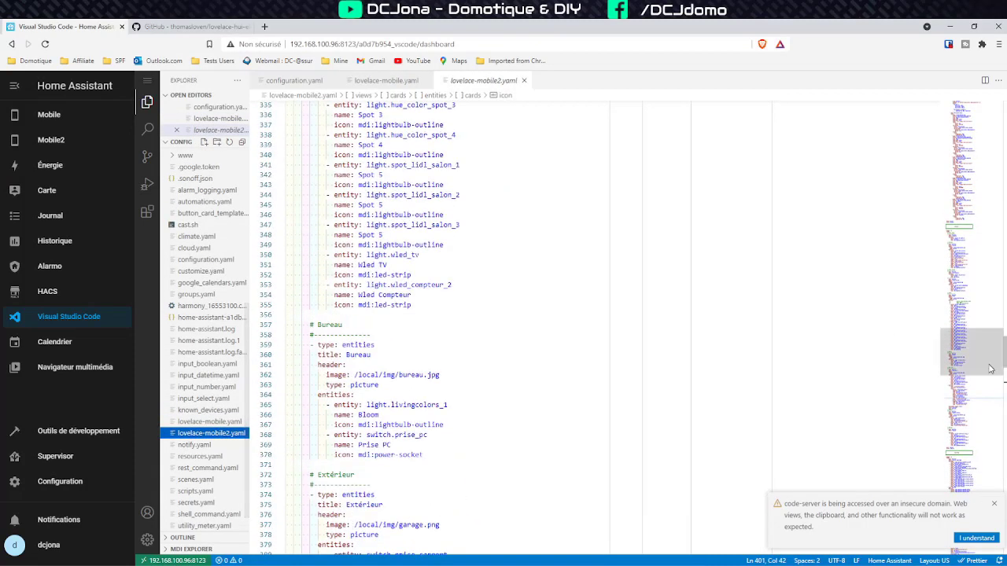
drag(990, 369, 986, 130)
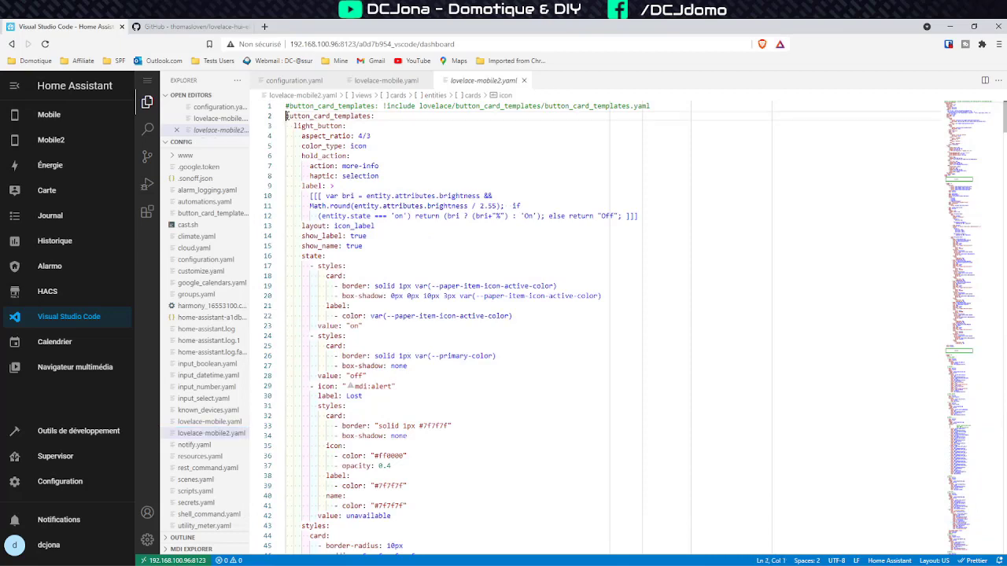
drag(287, 115, 410, 507)
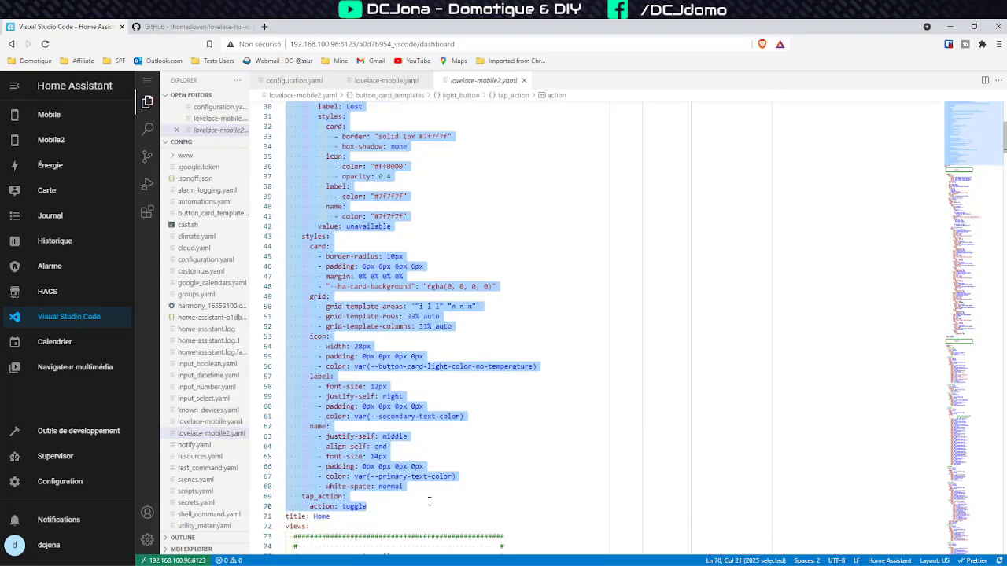
scroll(419, 422, up, 10)
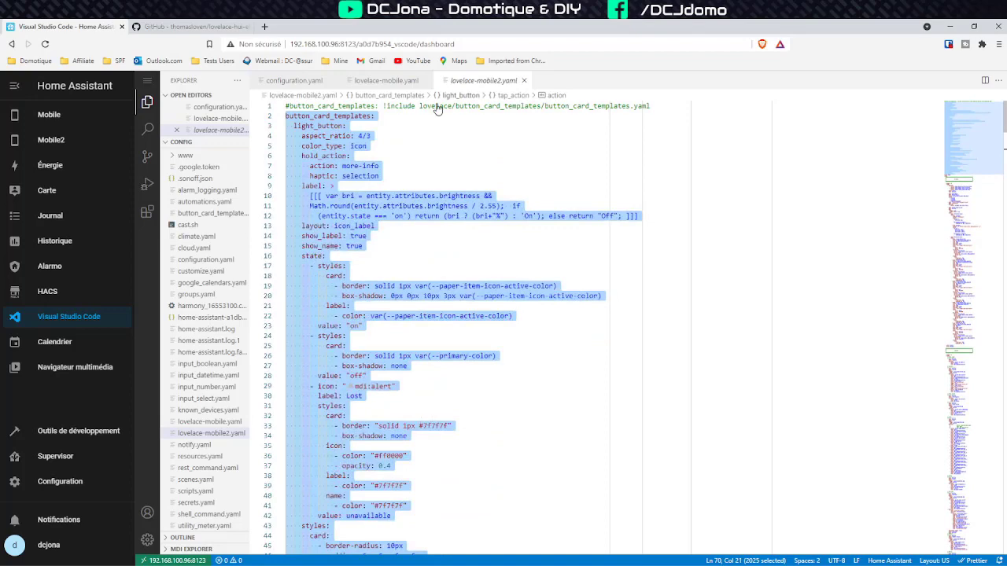
scroll(531, 265, down, 4)
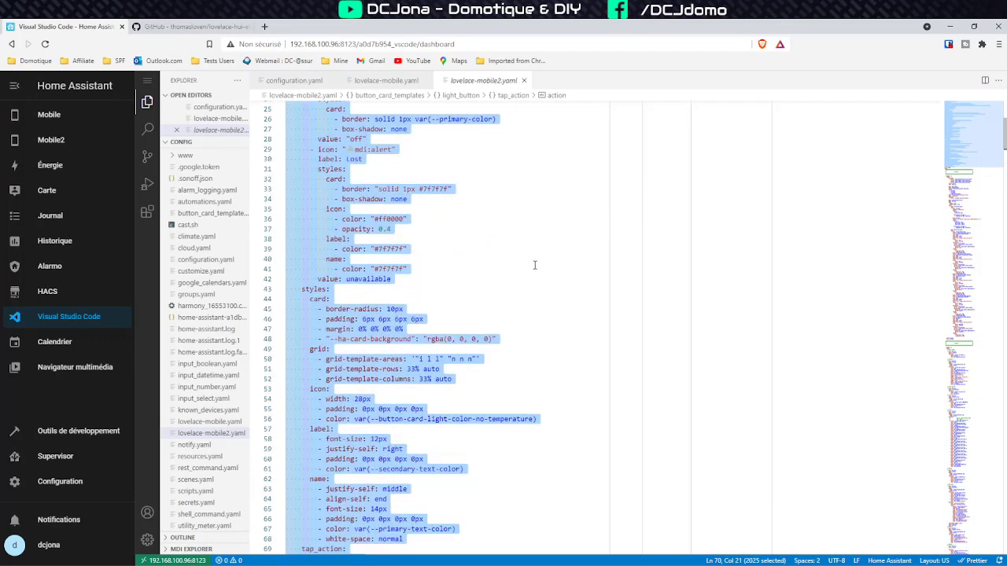
Open the Mobile2 dashboard's Lumière view and look over its light cards
click(60, 139)
click(210, 87)
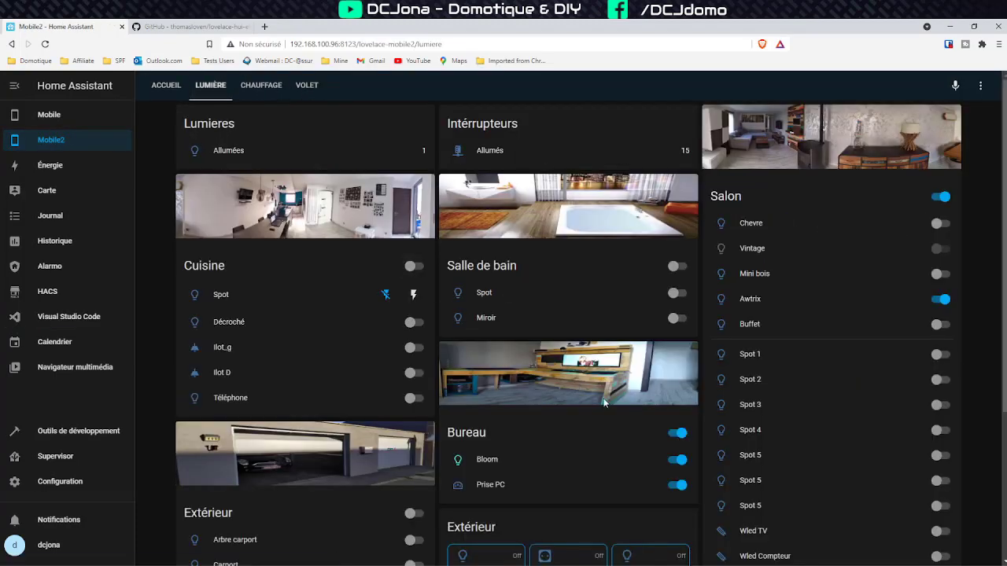
scroll(520, 367, down, 2)
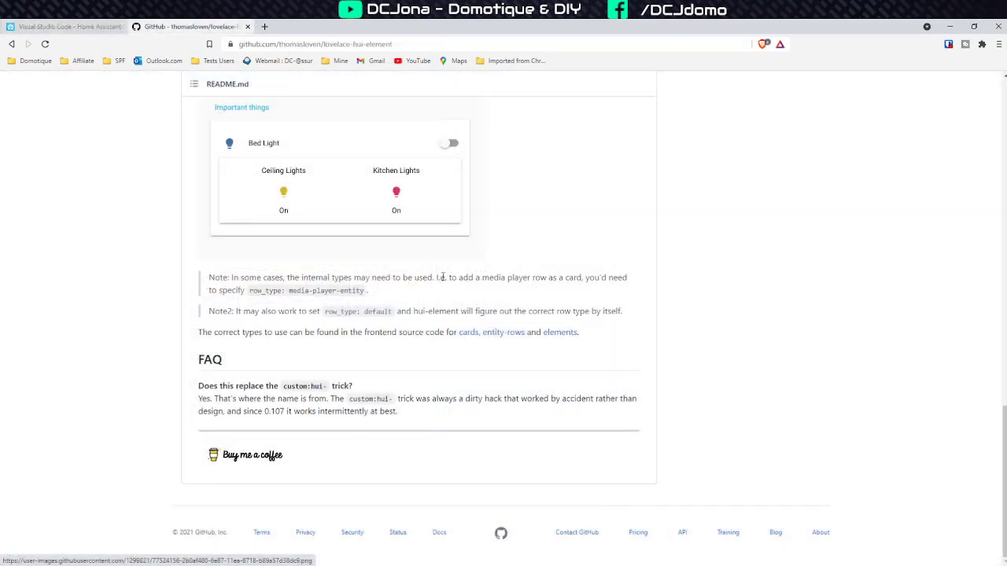
Review the hui-element README again, from the FAQ back up through the usage examples to the introduction
scroll(446, 286, up, 5)
scroll(272, 234, up, 2)
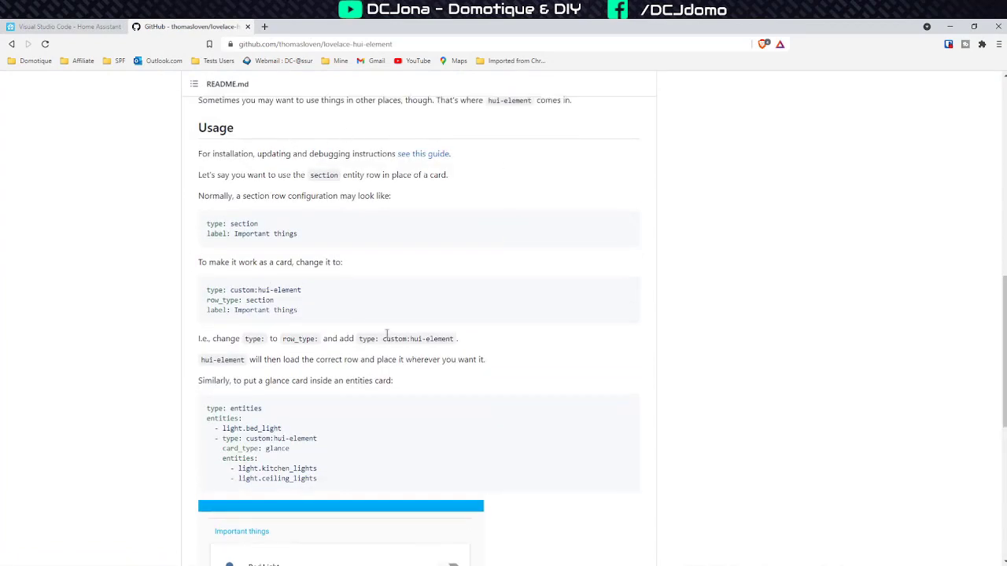
scroll(382, 338, up, 5)
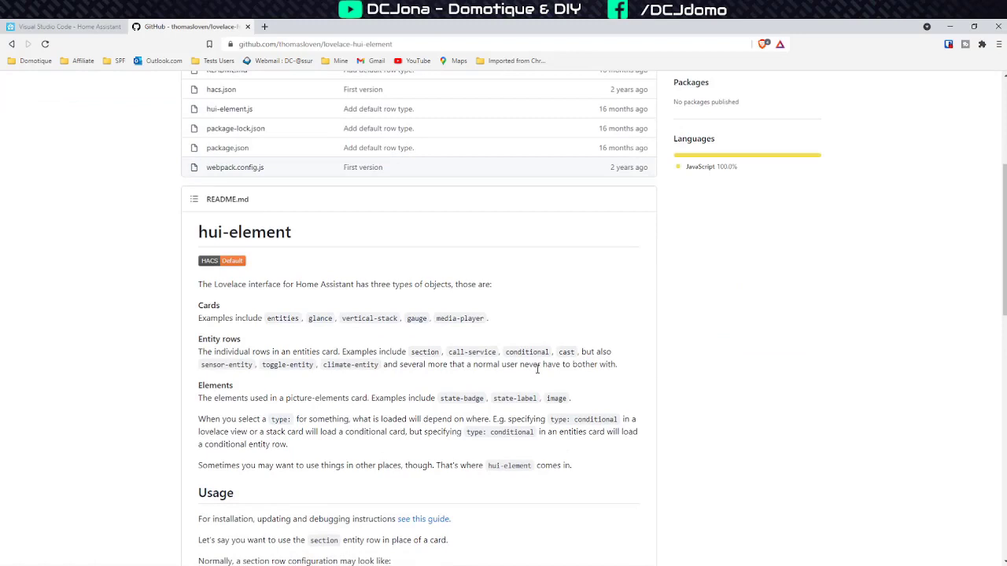
Check the hui-element repository's clone and download options, and highlight hui-element.js in its file list
scroll(535, 362, down, 3)
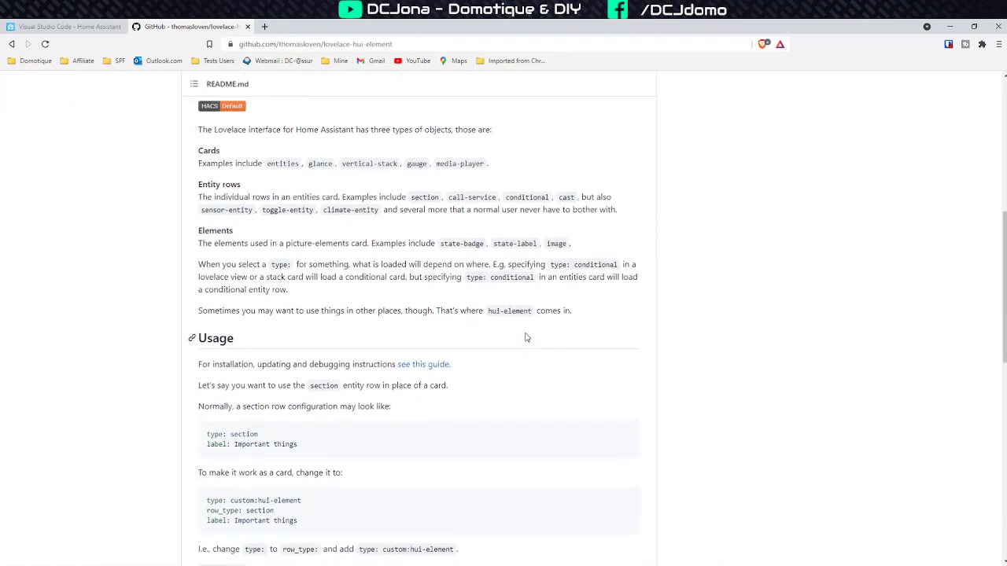
scroll(527, 337, up, 5)
click(645, 130)
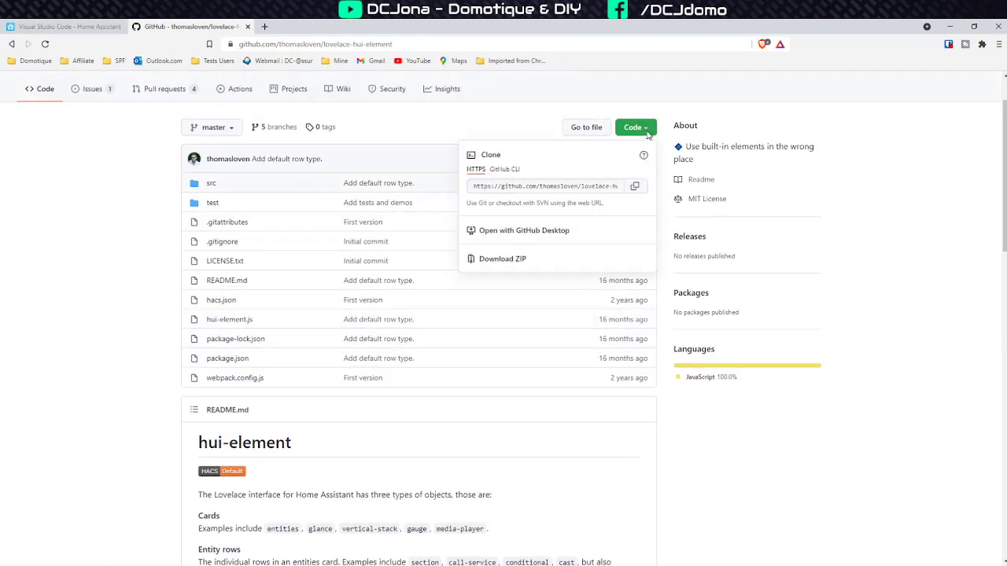
click(86, 338)
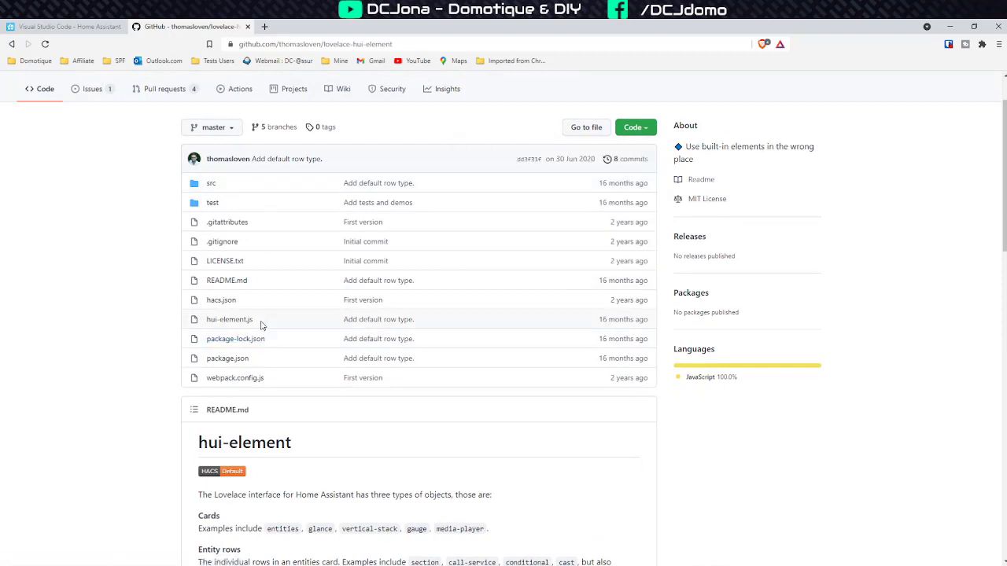
drag(253, 319, 207, 319)
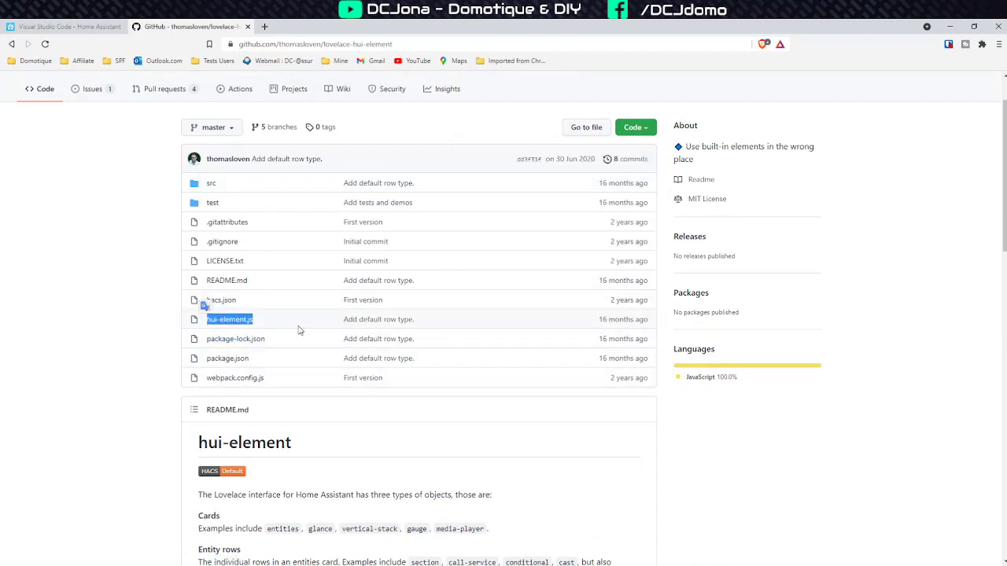
click(118, 418)
scroll(131, 413, down, 2)
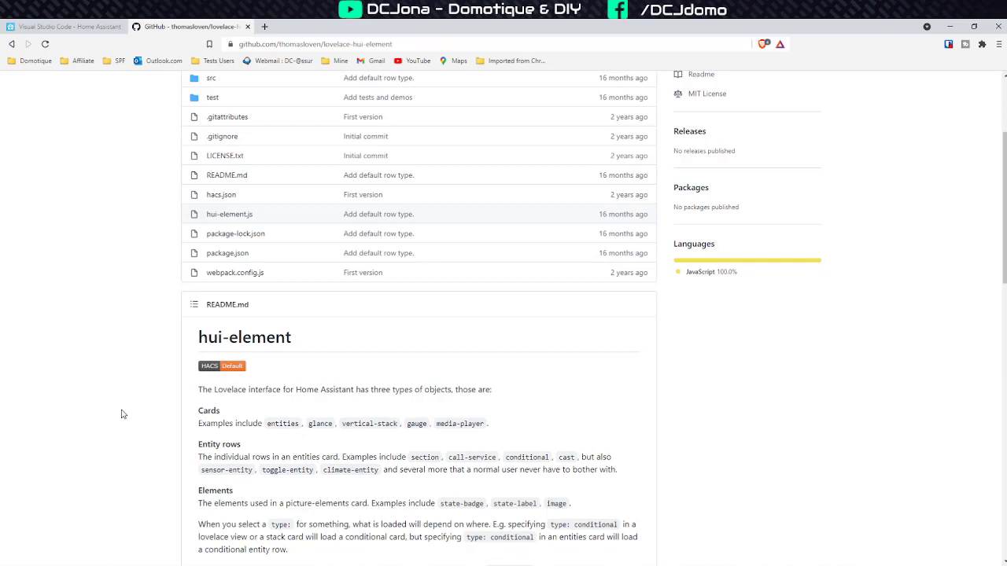
In the README's Usage section, highlight the normal section row example and its custom:hui-element version for use as a card
scroll(180, 398, down, 4)
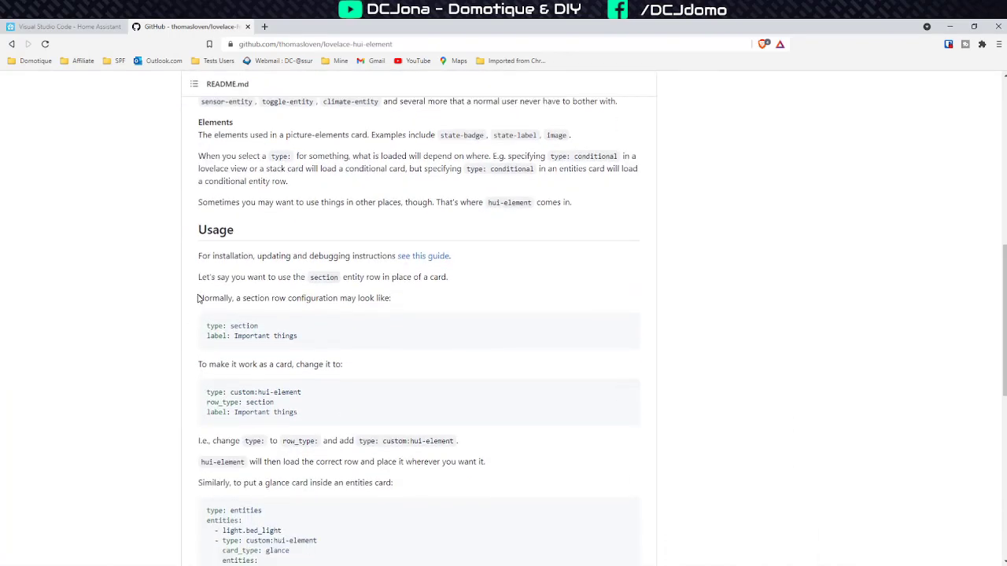
drag(199, 296, 394, 305)
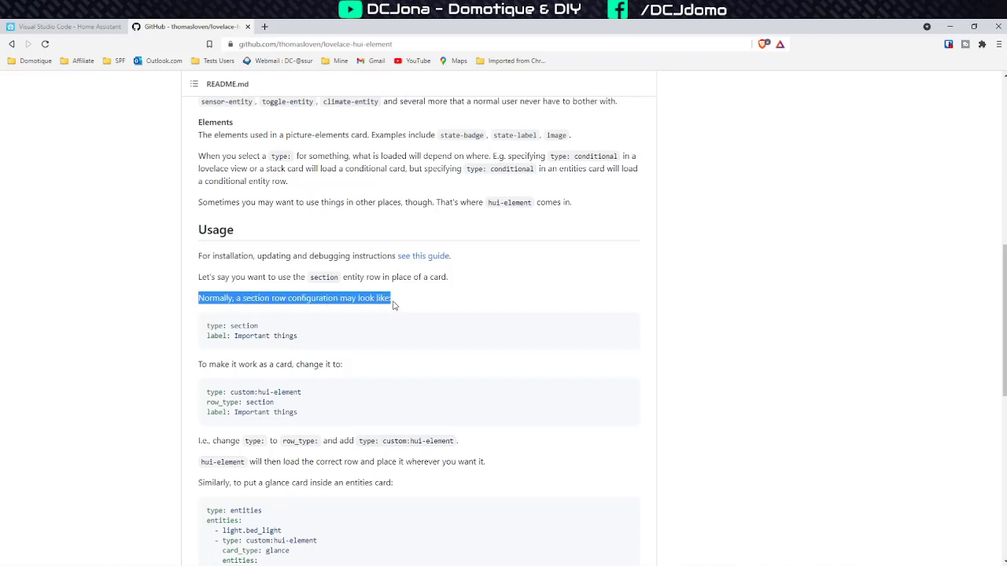
drag(336, 340, 224, 323)
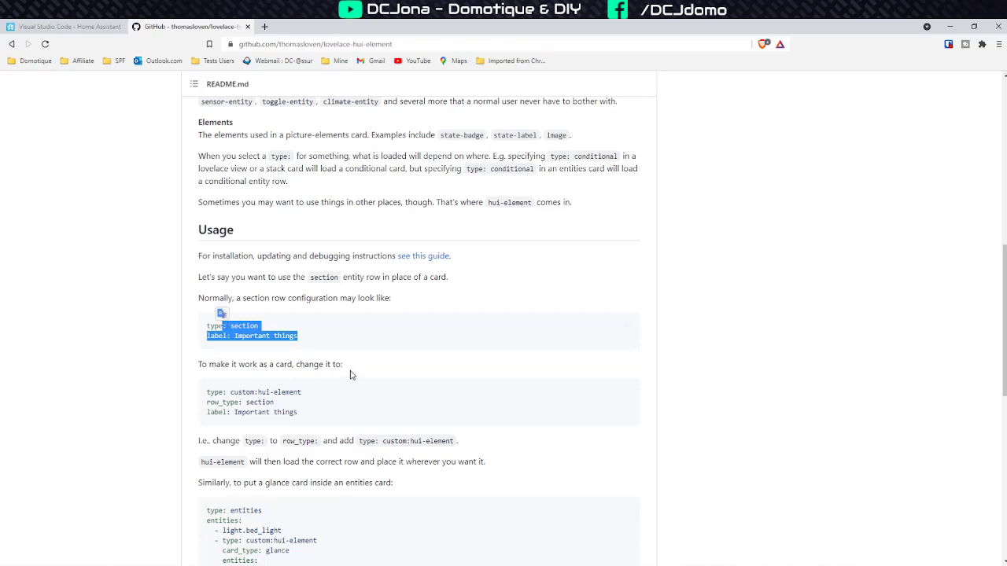
drag(329, 416, 198, 395)
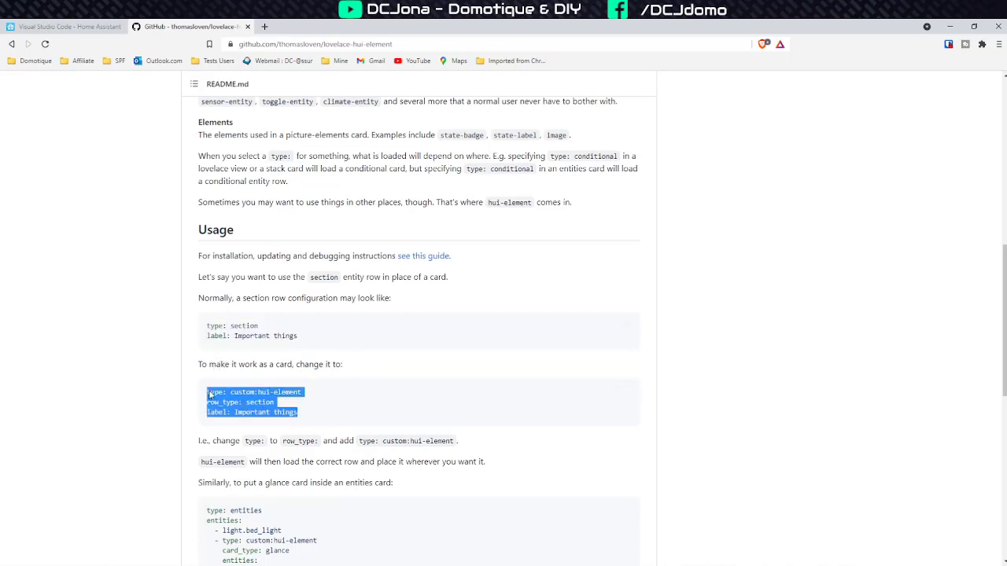
drag(338, 417, 203, 392)
scroll(164, 395, down, 3)
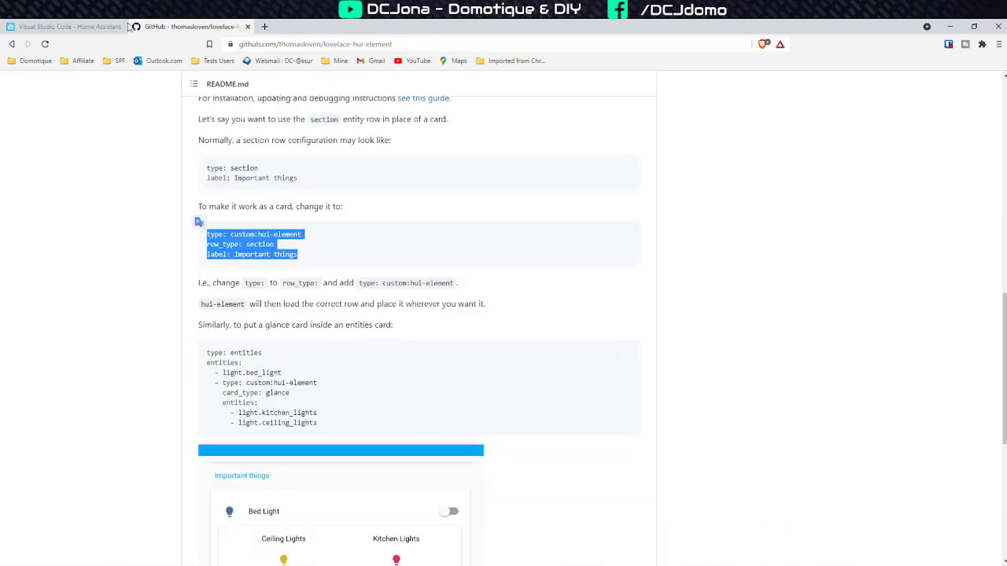
Return to Home Assistant, skim lovelace-mobile2.yaml, and view the Extérieur cards in the Mobile2 dashboard's Lumière view
click(59, 25)
click(553, 312)
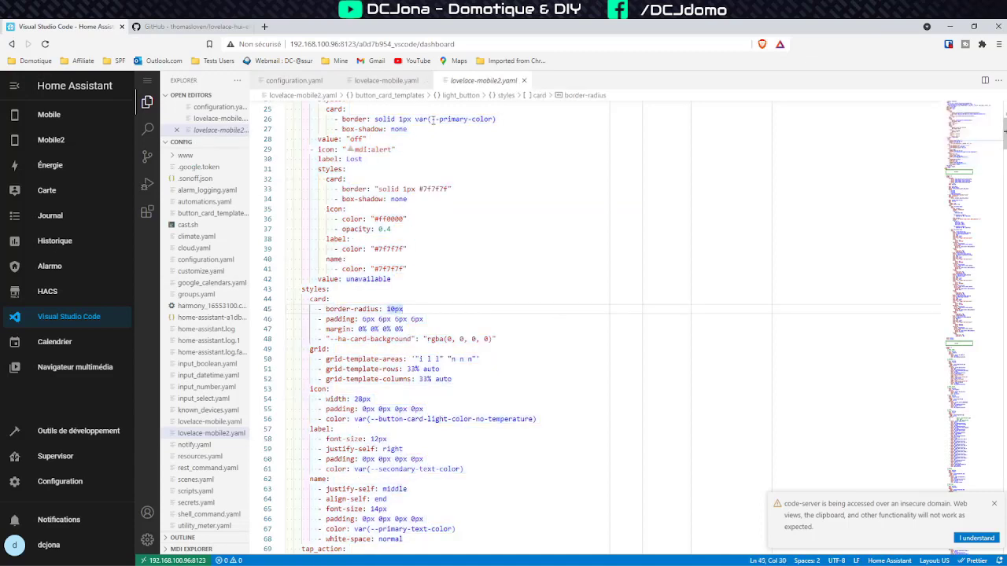
scroll(424, 287, down, 15)
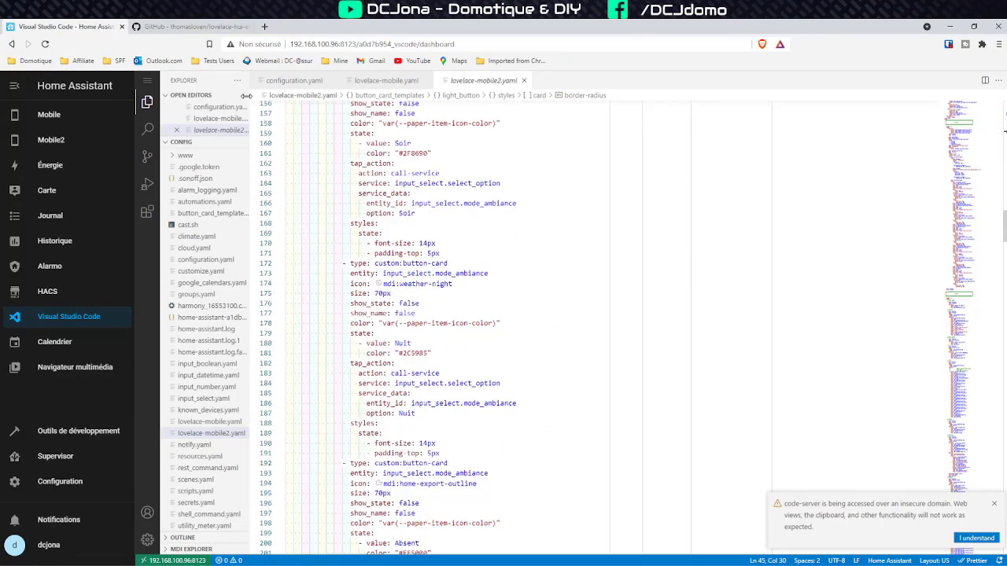
click(51, 139)
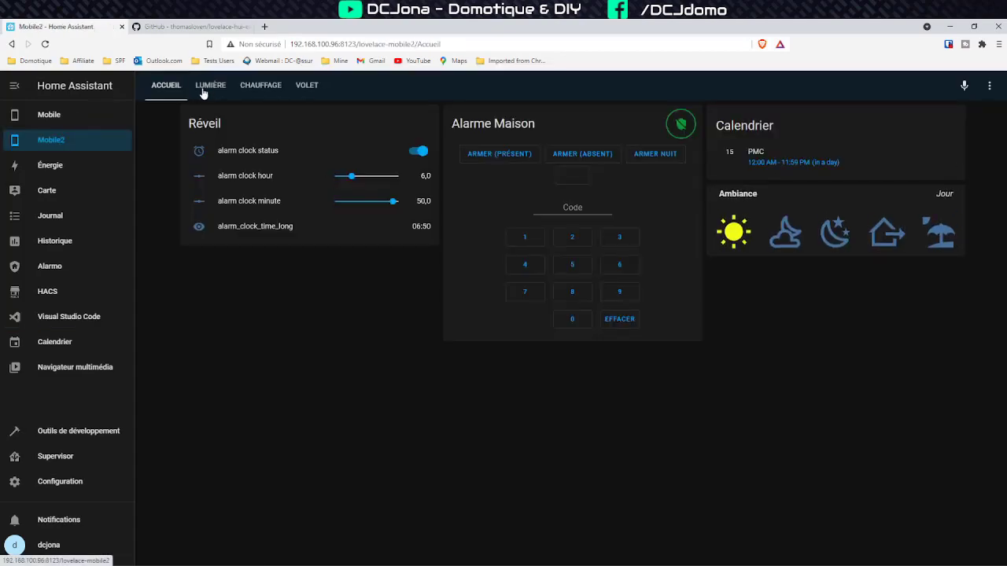
click(208, 87)
scroll(488, 256, down, 2)
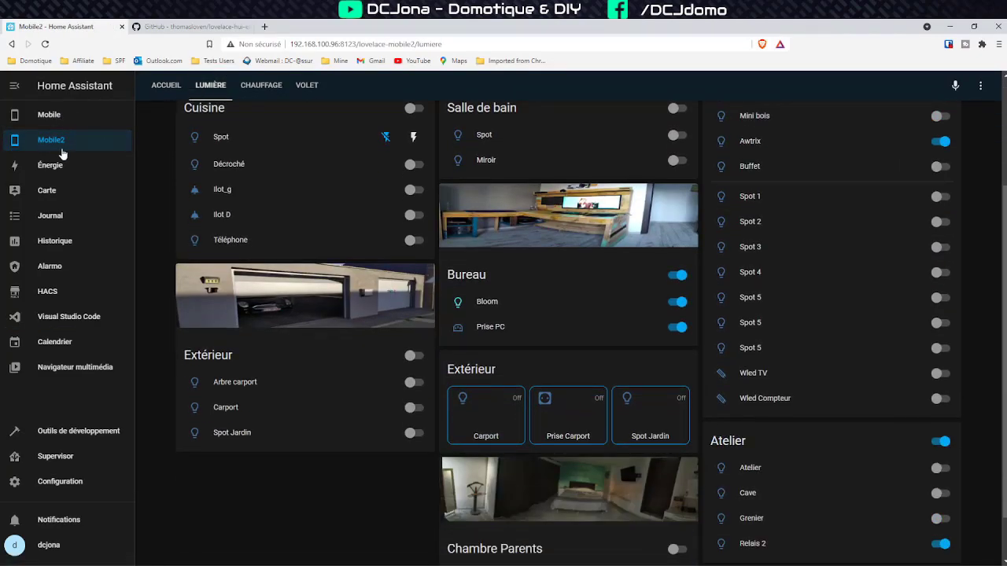
Reopen lovelace-mobile2.yaml in Visual Studio Code and highlight the code of the two Extérieur cards, lines 373 to 407
click(95, 317)
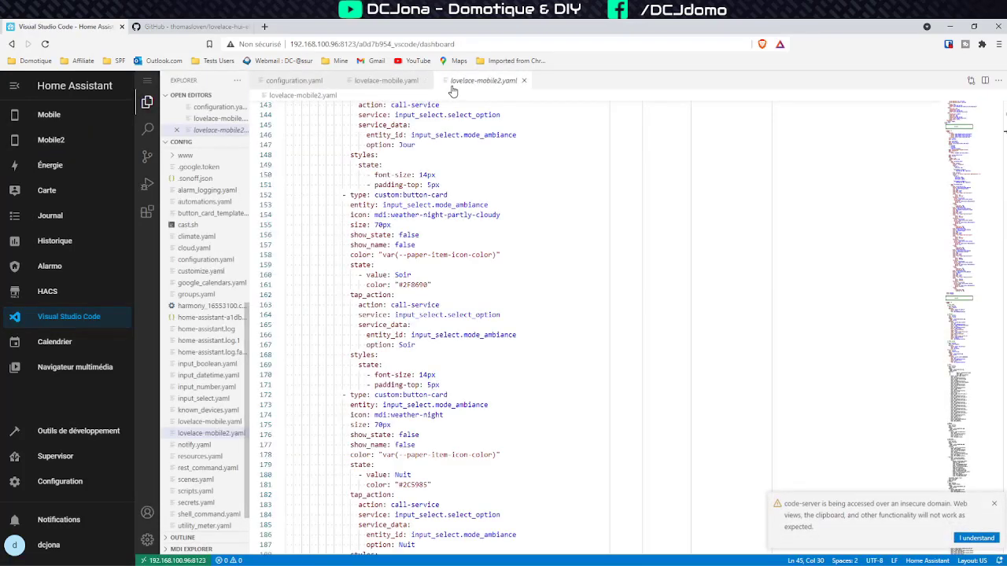
scroll(905, 301, up, 3)
drag(972, 224, 964, 391)
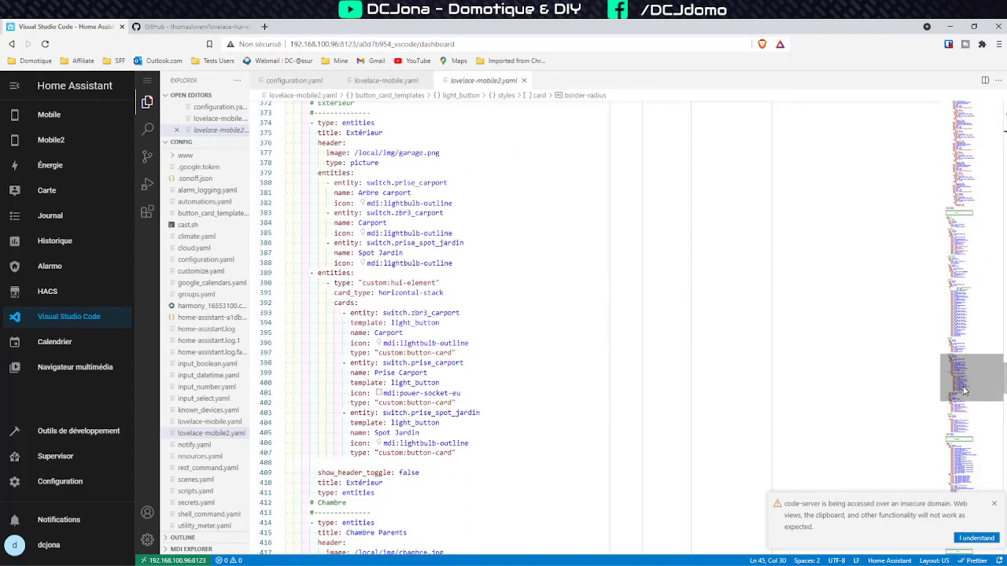
drag(460, 454, 262, 116)
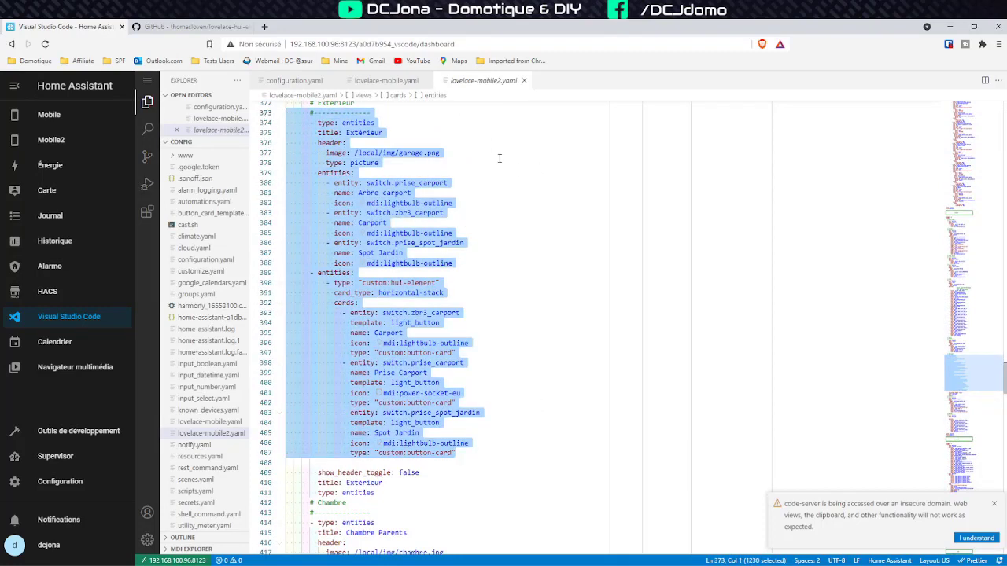
click(499, 158)
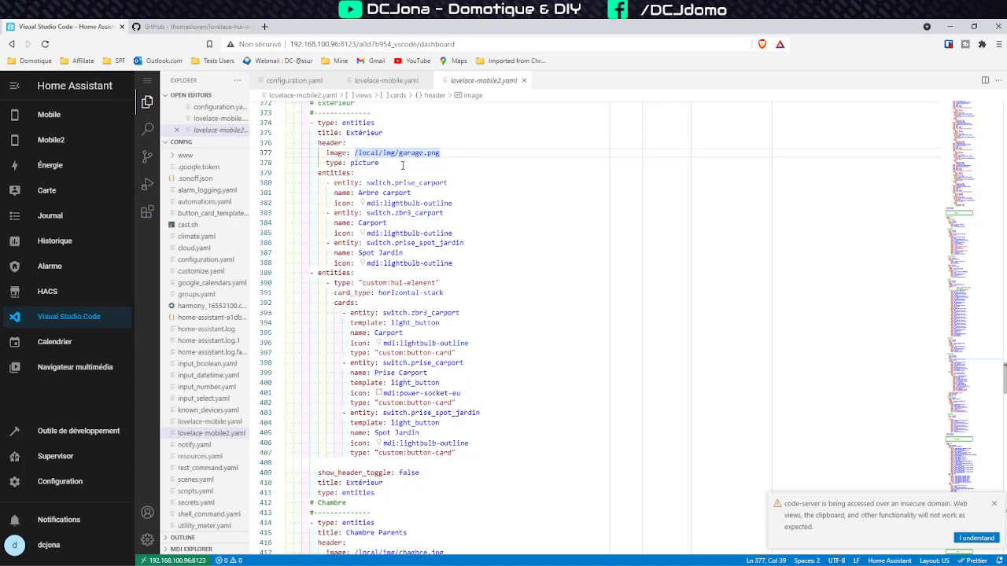
Highlight the first Extérieur card's entities, lines 379 to 388, and the hui-element horizontal-stack block, lines 389 to 407
drag(403, 165, 449, 183)
click(365, 161)
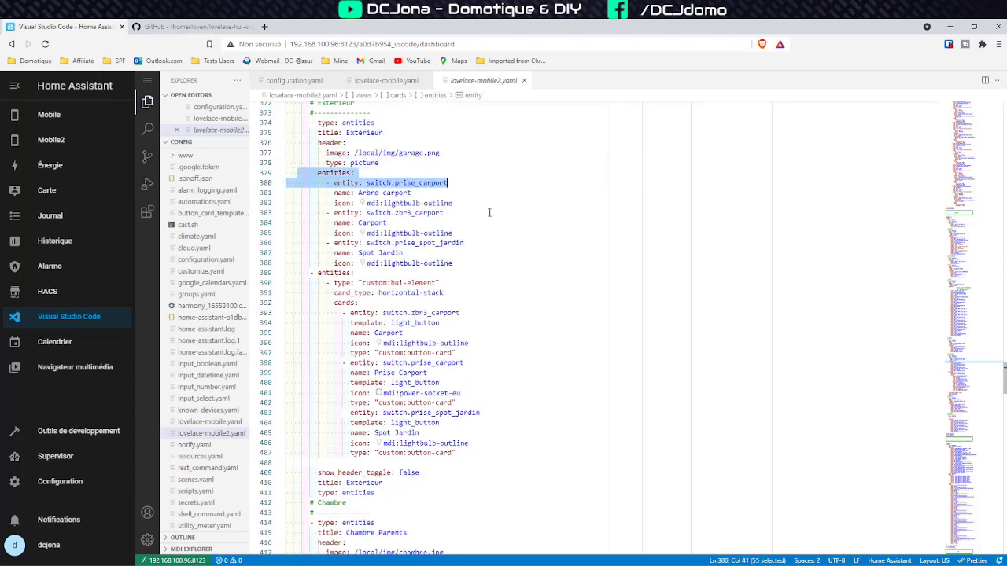
drag(489, 213, 470, 250)
click(471, 249)
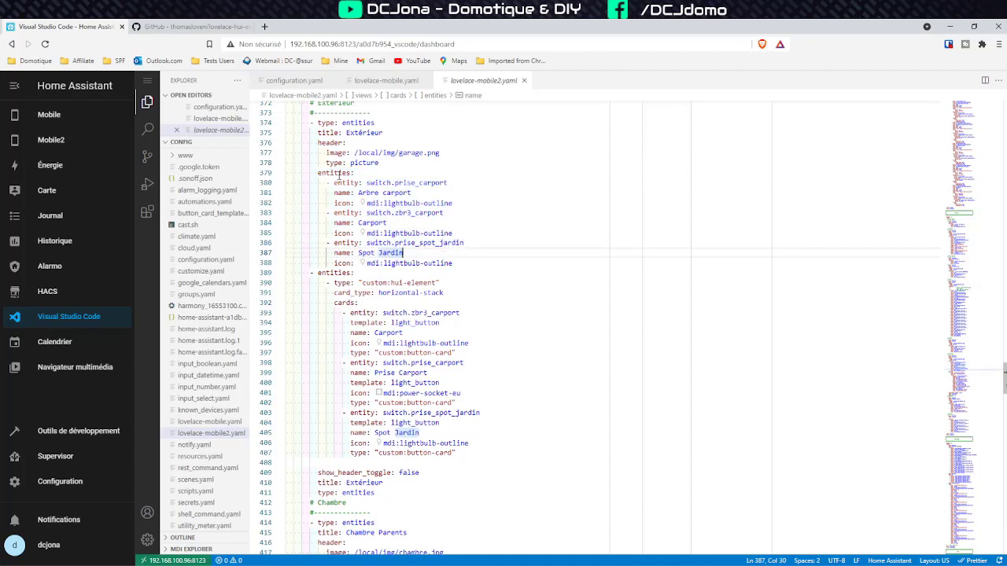
drag(289, 172, 450, 266)
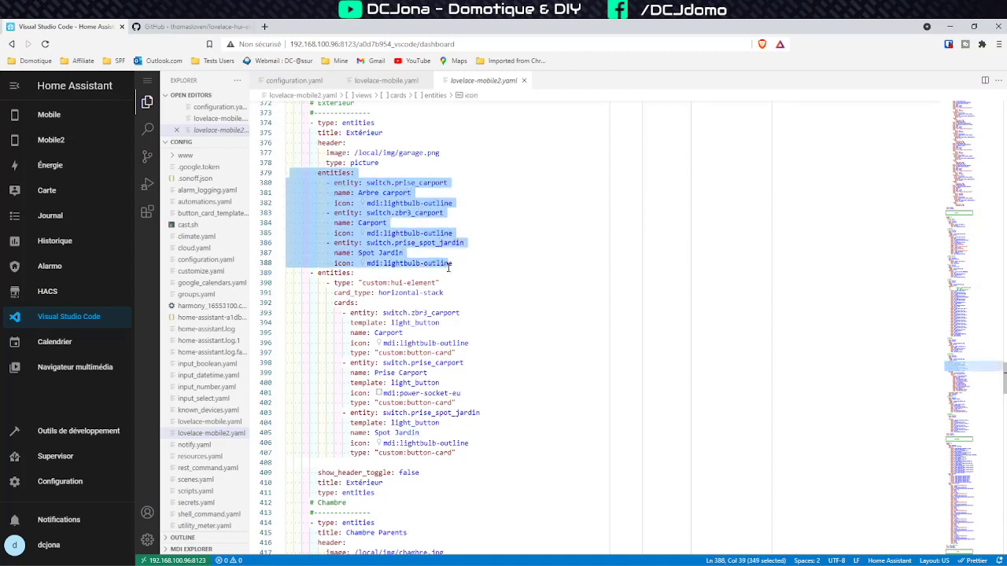
drag(301, 273, 455, 453)
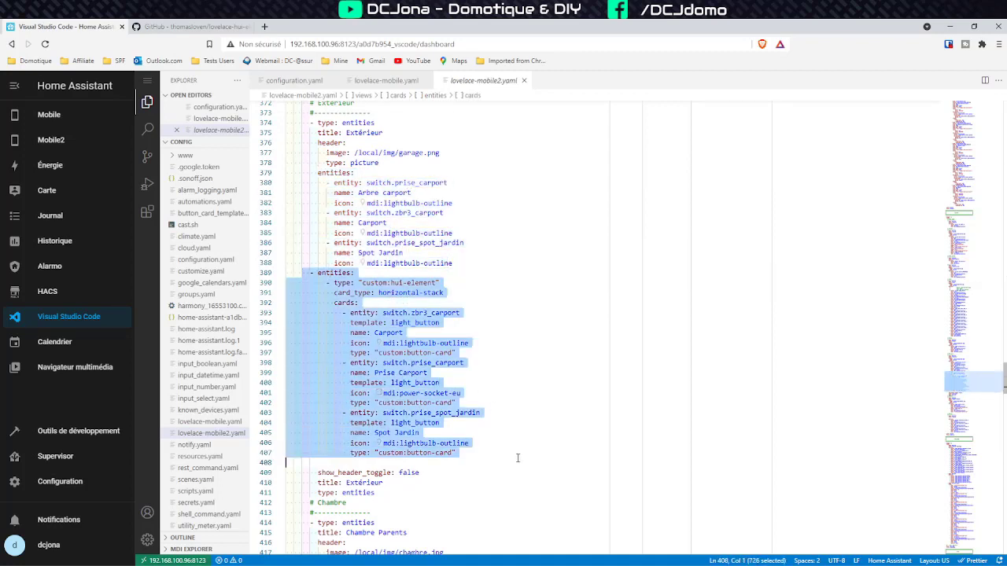
Open the Mobile dashboard's Lumière view, switch Arbre carport on and off in the Extérieur card, and toggle the Prise Carport button
click(91, 119)
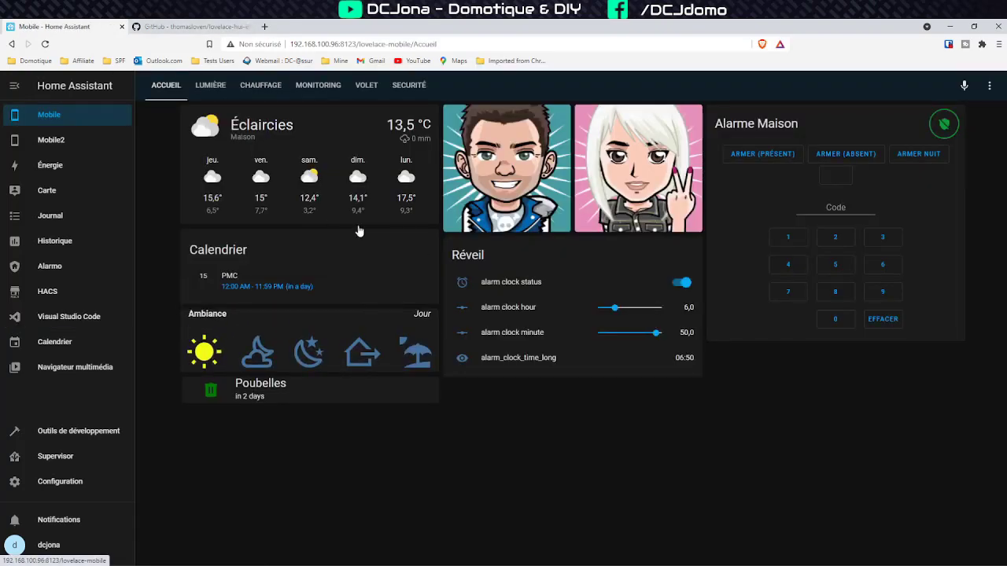
click(208, 86)
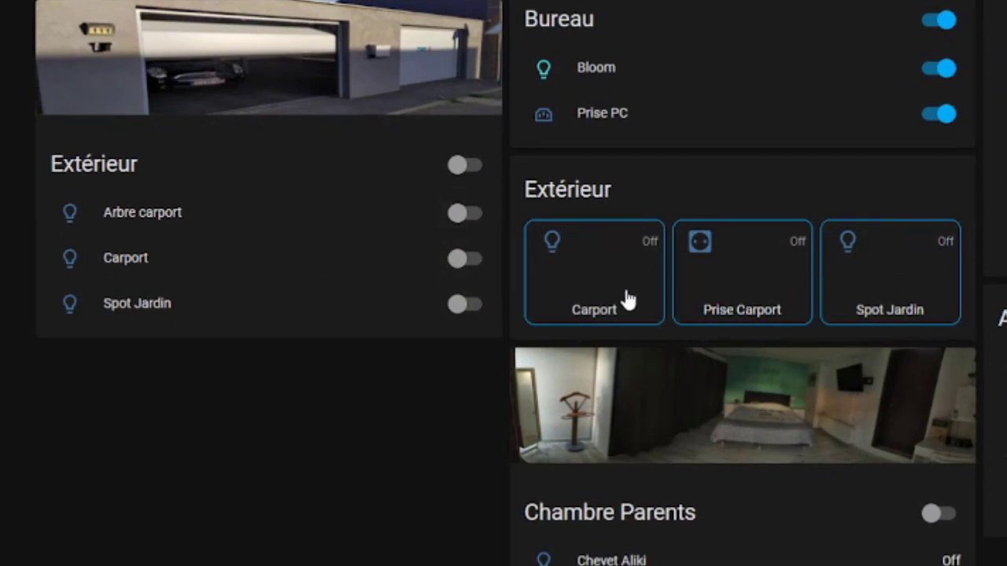
click(464, 216)
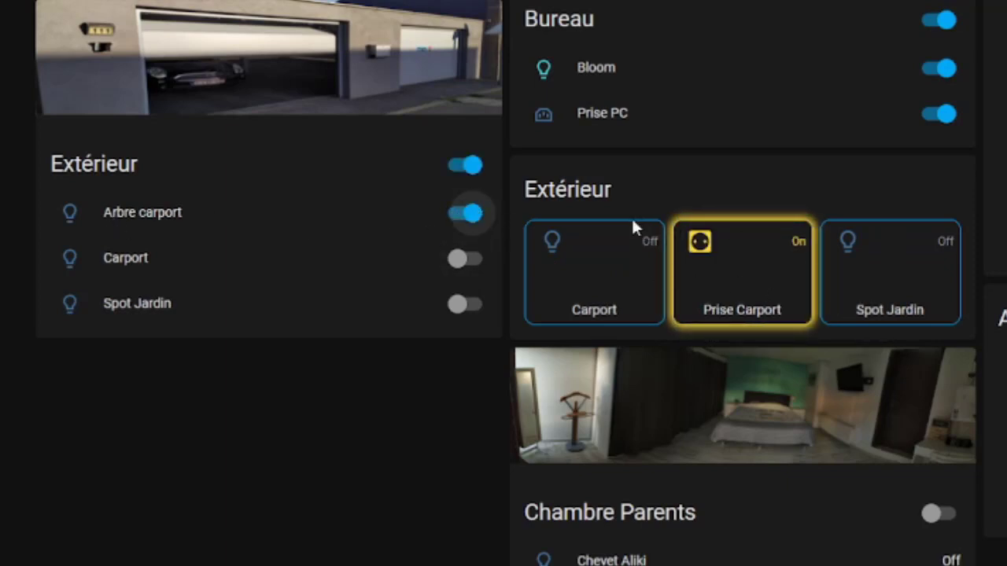
click(468, 215)
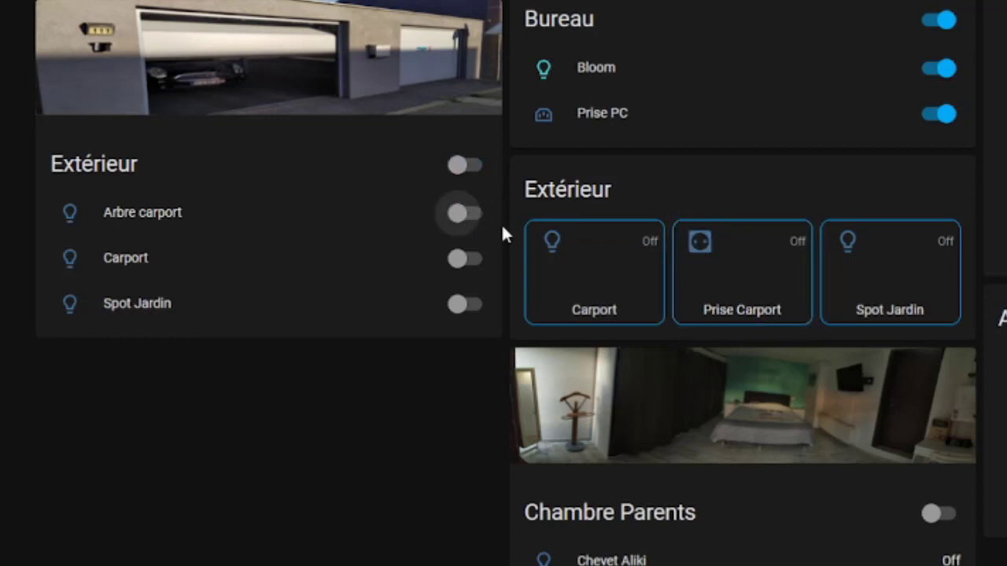
click(745, 263)
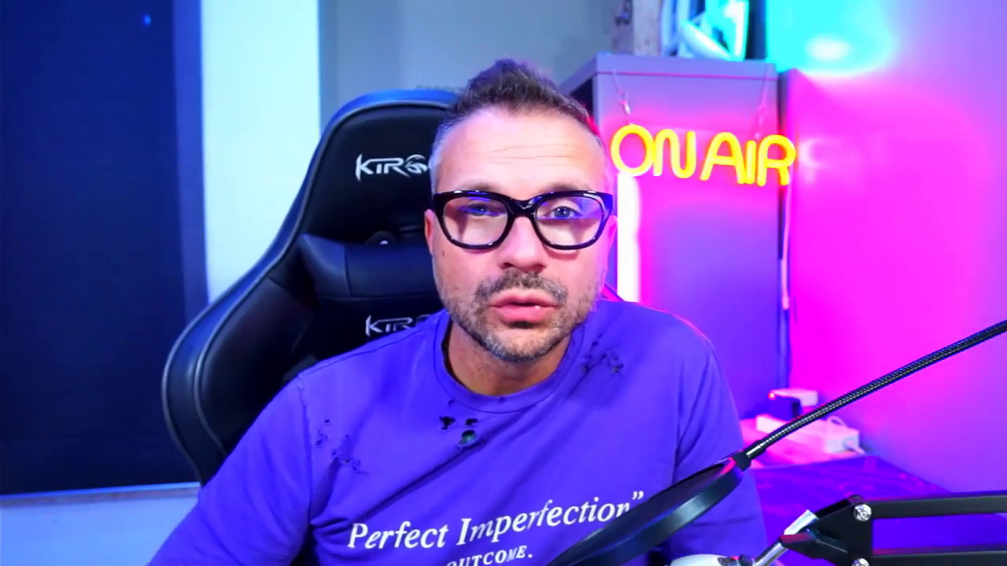